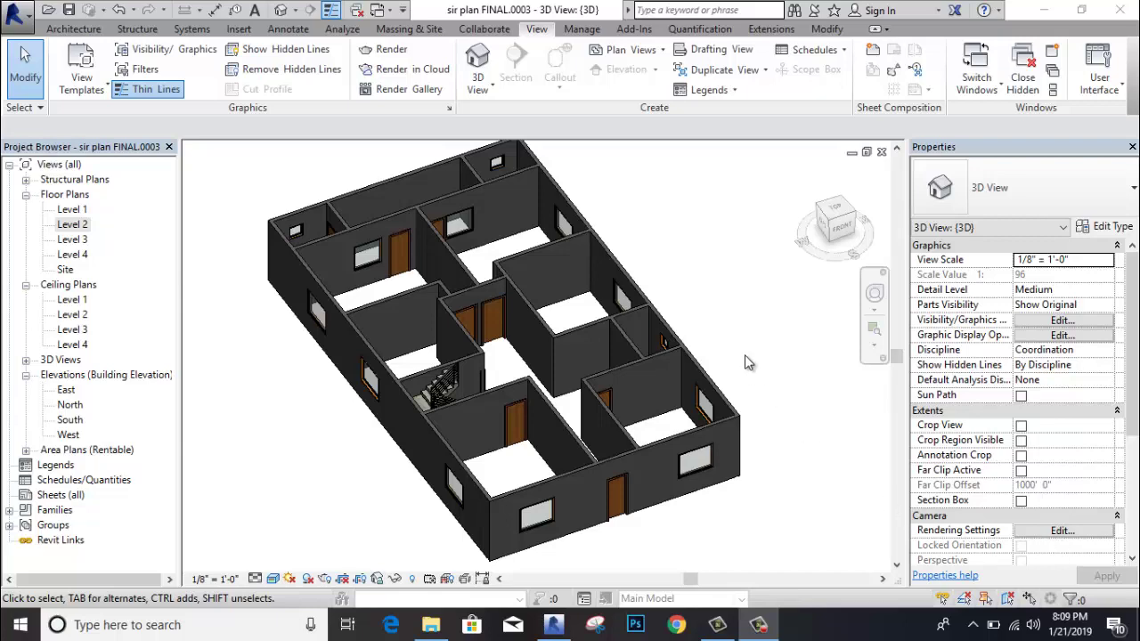
Open the Level 2 floor plan and pan to the drawing room and kitchen
scroll(746, 362, "up", 2)
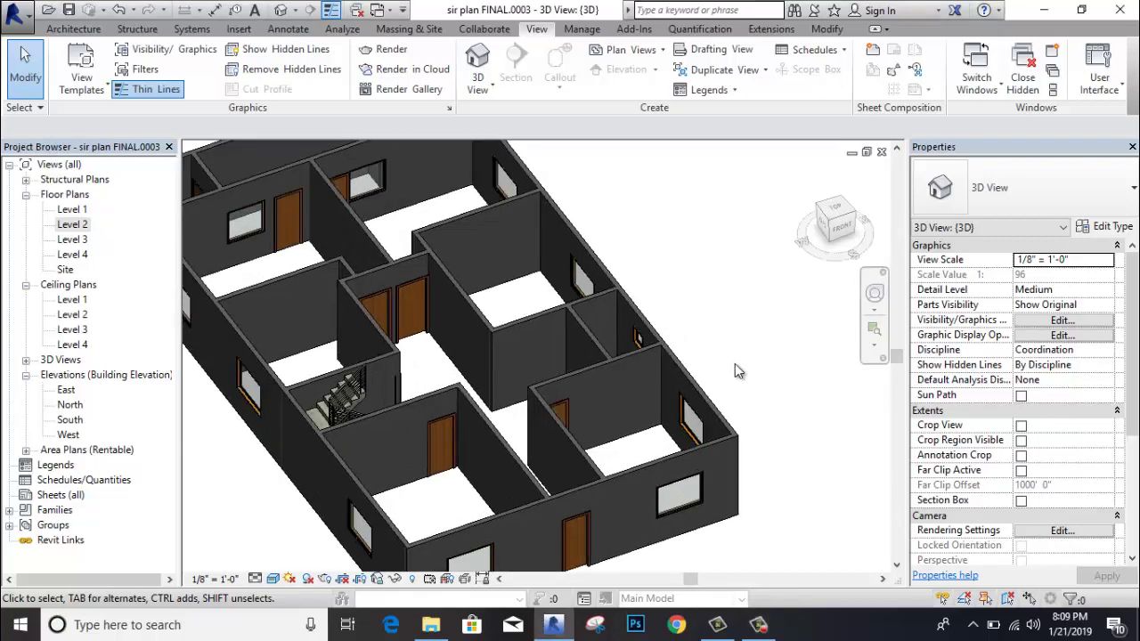
mouse_move(755, 381)
middle_mouse_down("shift")
mouse_move(695, 322)
mouse_move(764, 403)
mouse_move(809, 427)
mouse_move(287, 260)
middle_mouse_up("shift")
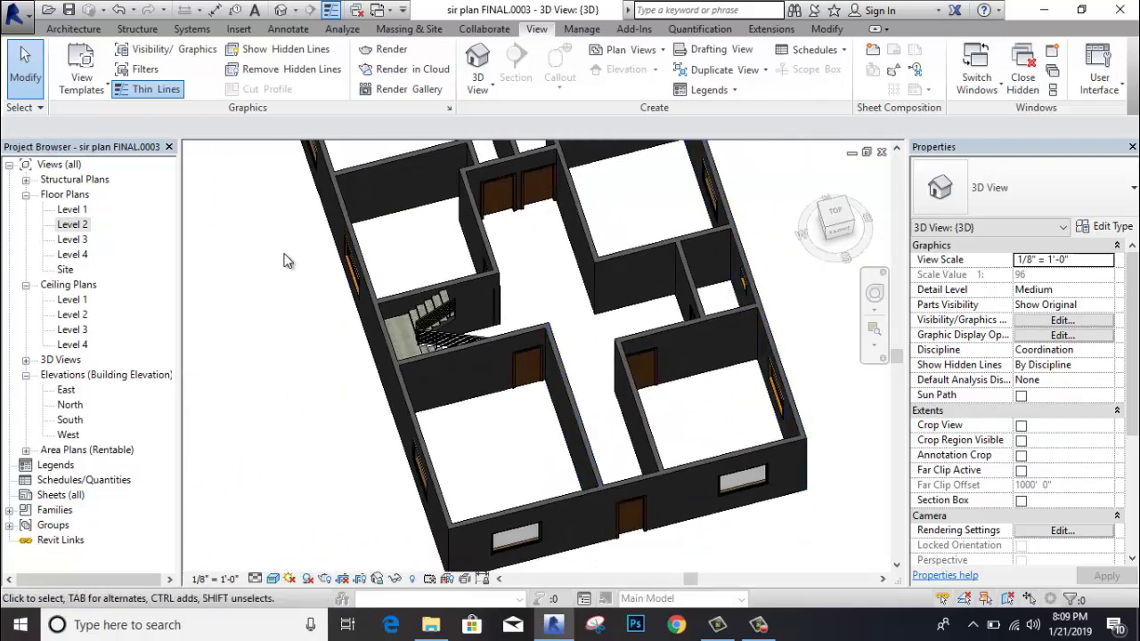
double_click(68, 228)
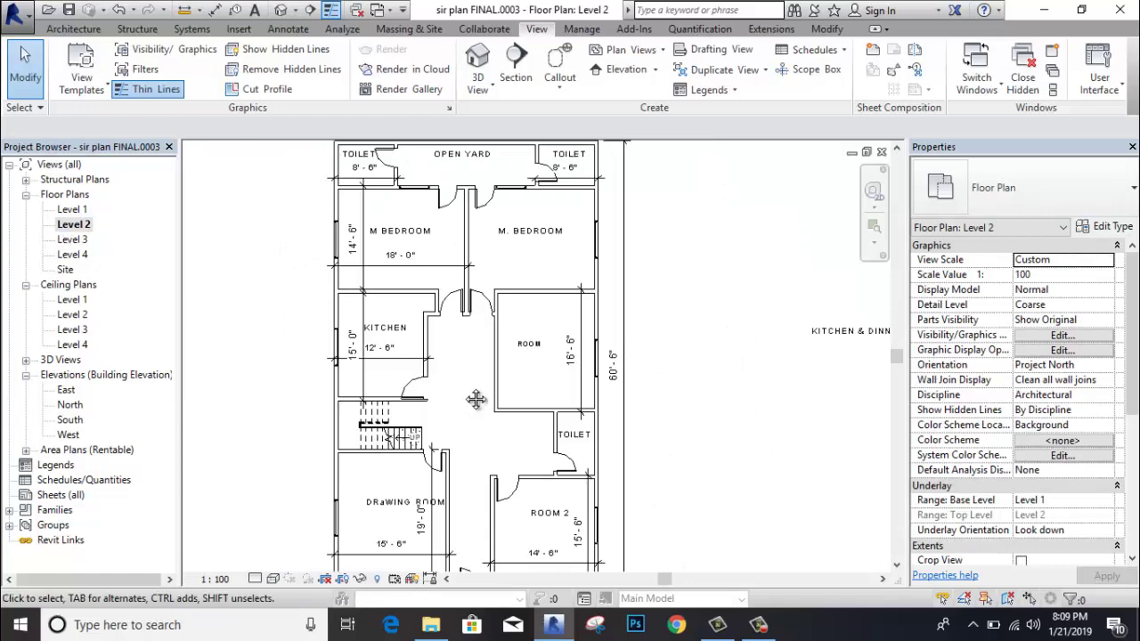
middle_click_drag(467, 391, 467, 248)
scroll(436, 485, "up", 3)
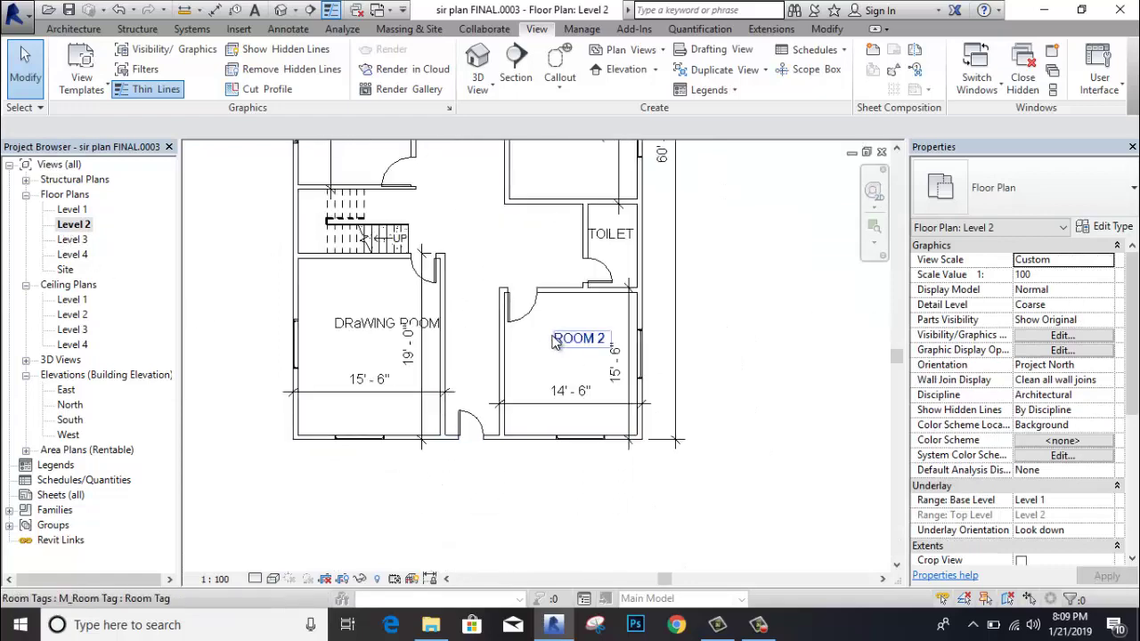
scroll(570, 343, "up", 1)
middle_click_drag(475, 379, 492, 412)
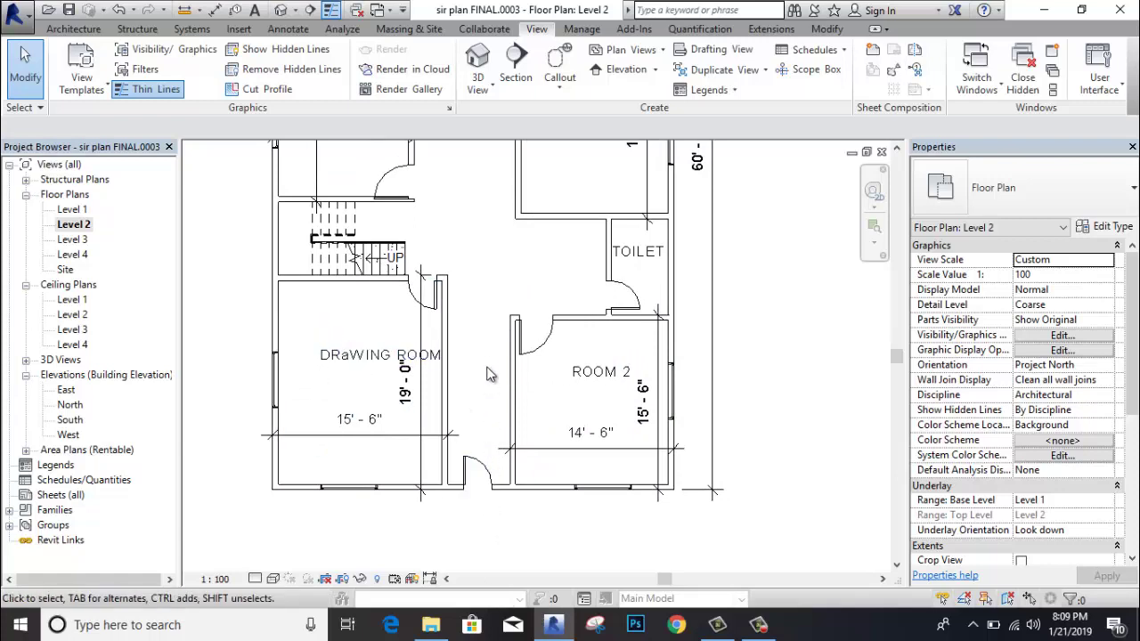
mouse_move(497, 248)
middle_mouse_down()
mouse_move(504, 380)
mouse_move(531, 485)
middle_mouse_up()
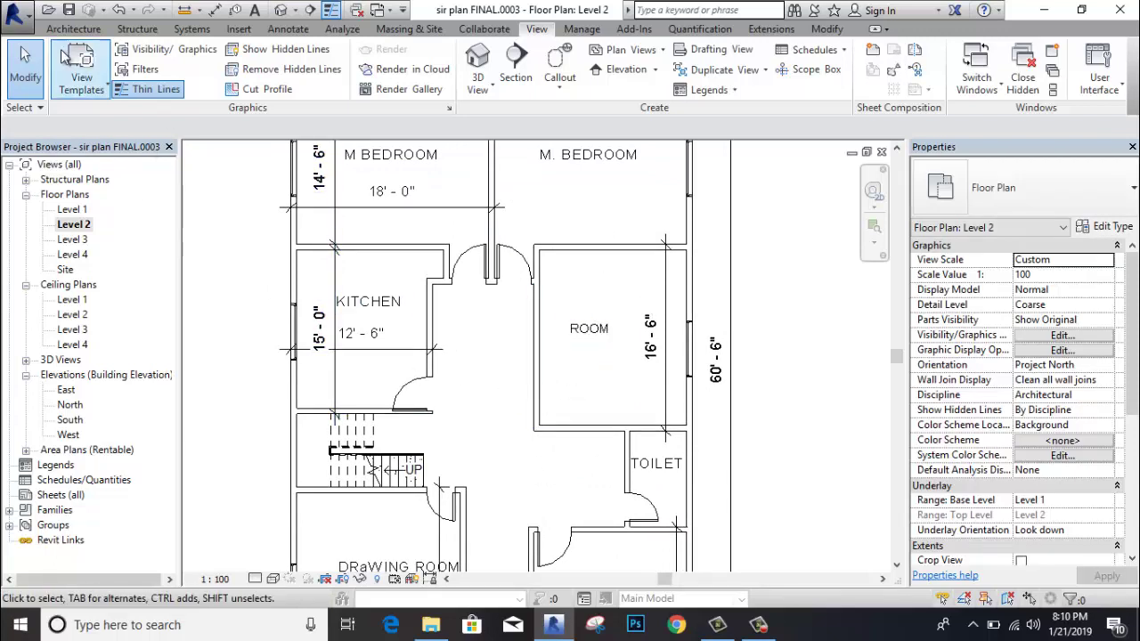
Start the Door tool, then cancel door placement without adding a door
left_click(74, 28)
left_click(101, 62)
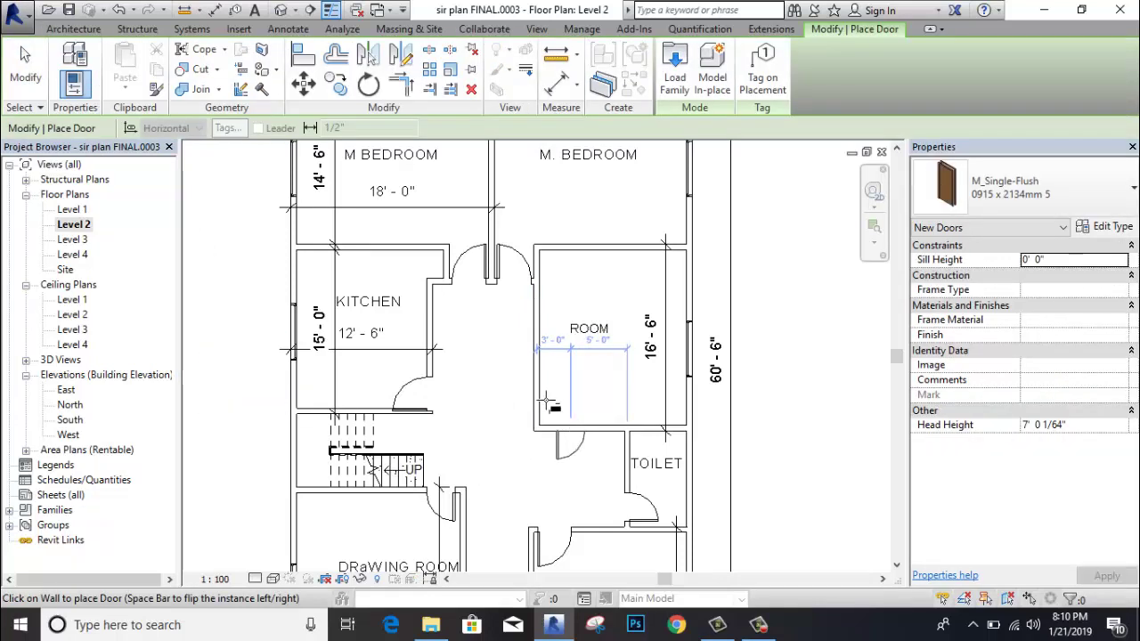
right_click(466, 311)
left_click(505, 318)
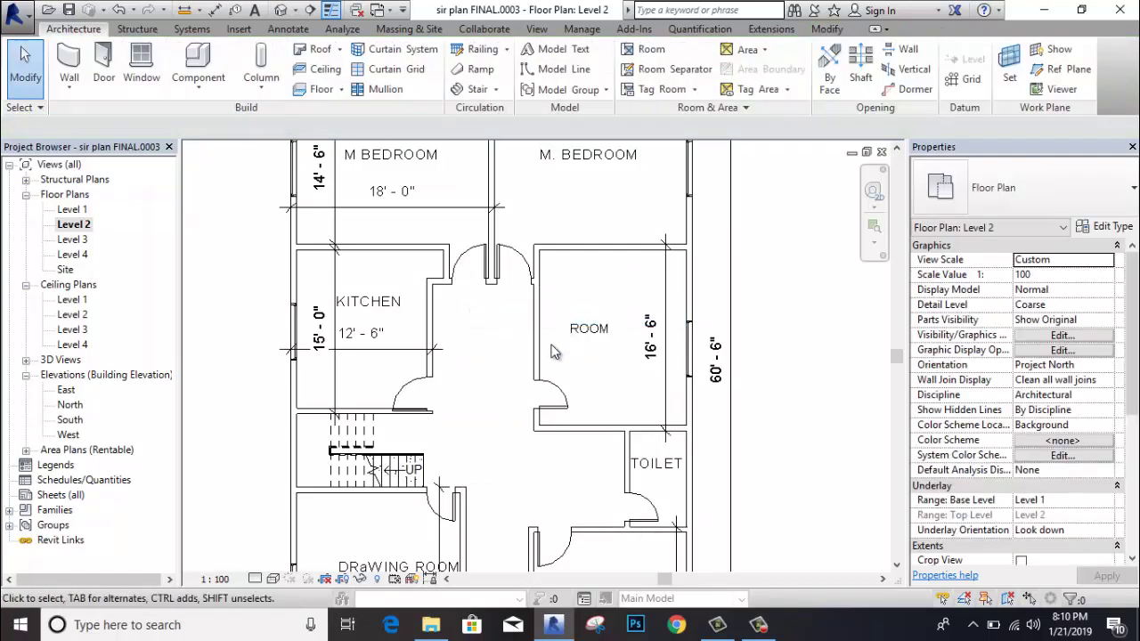
Pan and zoom out until the whole Level 2 house plan is visible
mouse_move(566, 141)
middle_mouse_down()
mouse_move(556, 292)
mouse_move(587, 325)
middle_mouse_up()
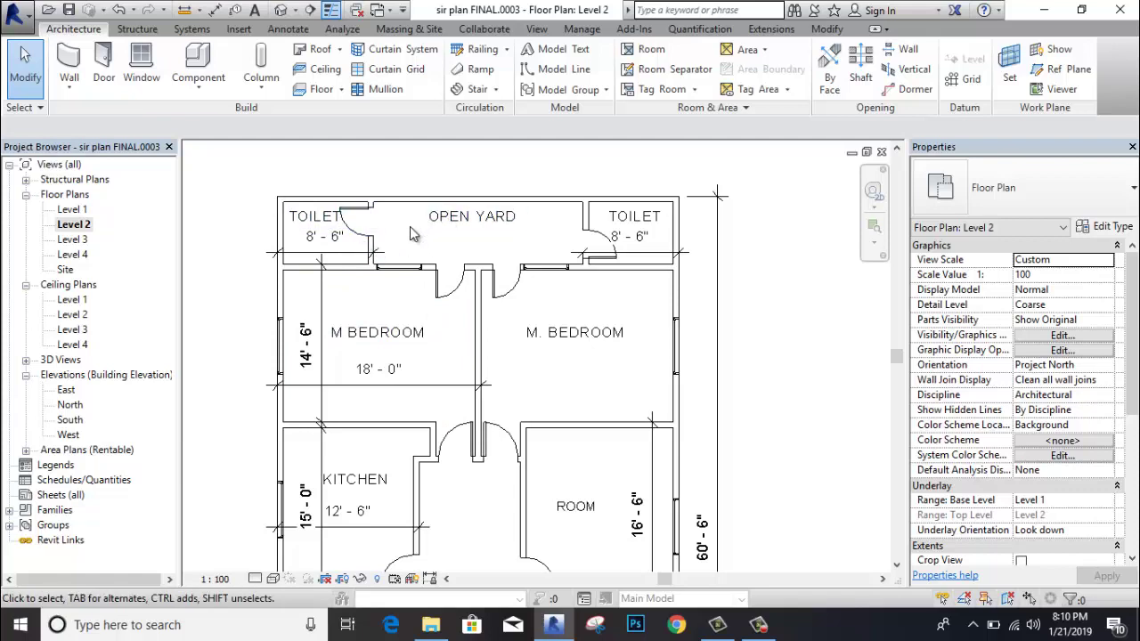
middle_click_drag(477, 243, 486, 183)
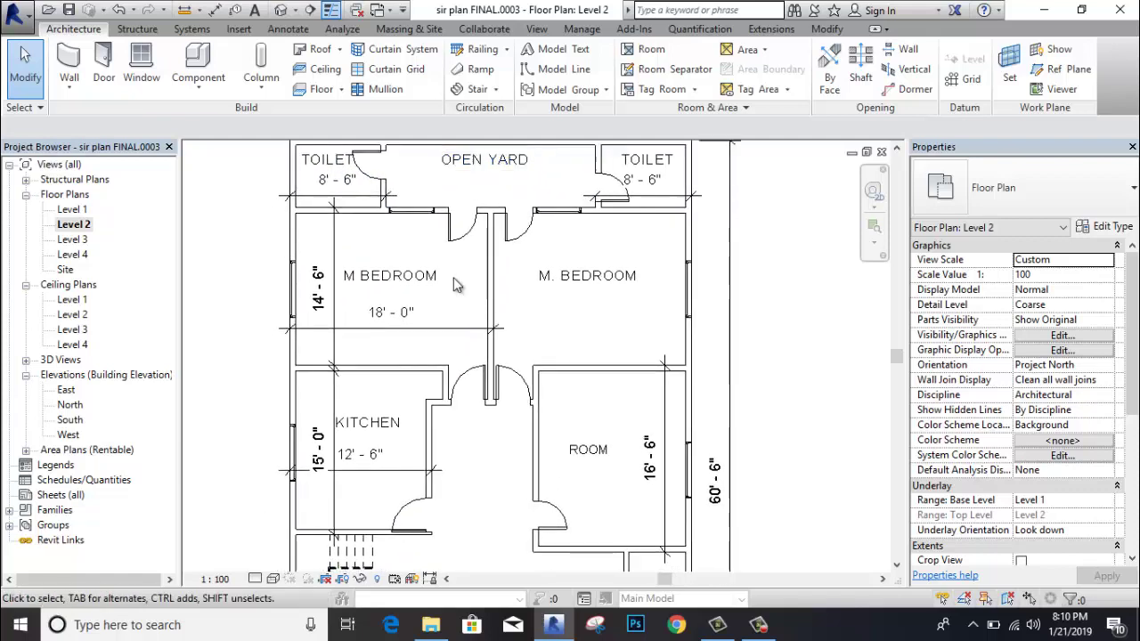
middle_click_drag(361, 439, 402, 310)
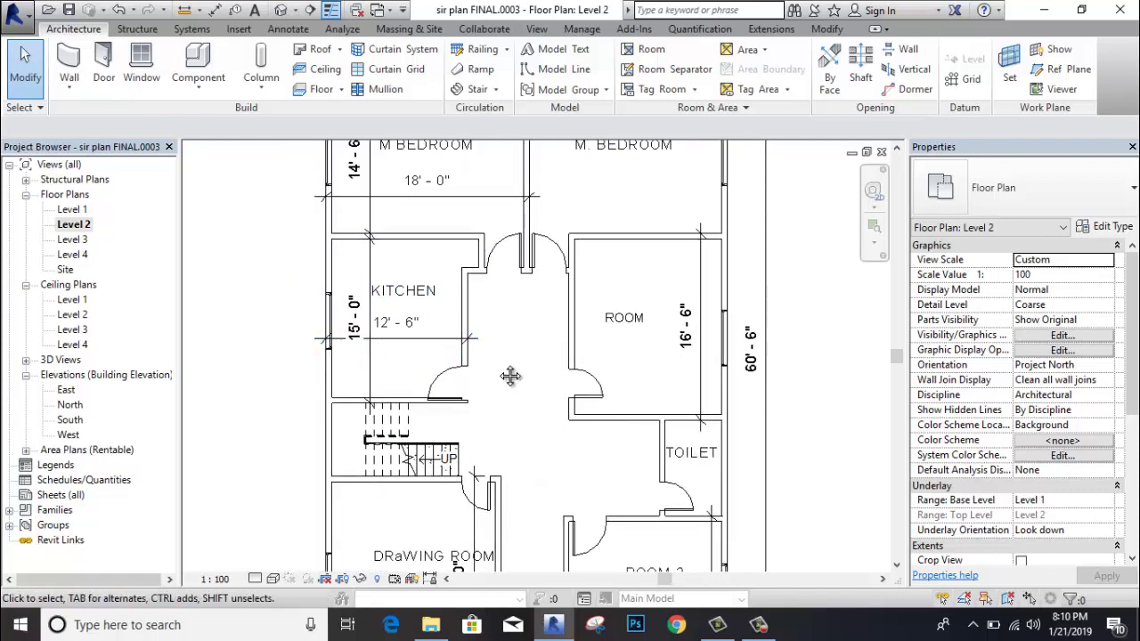
scroll(511, 356, "down", 2)
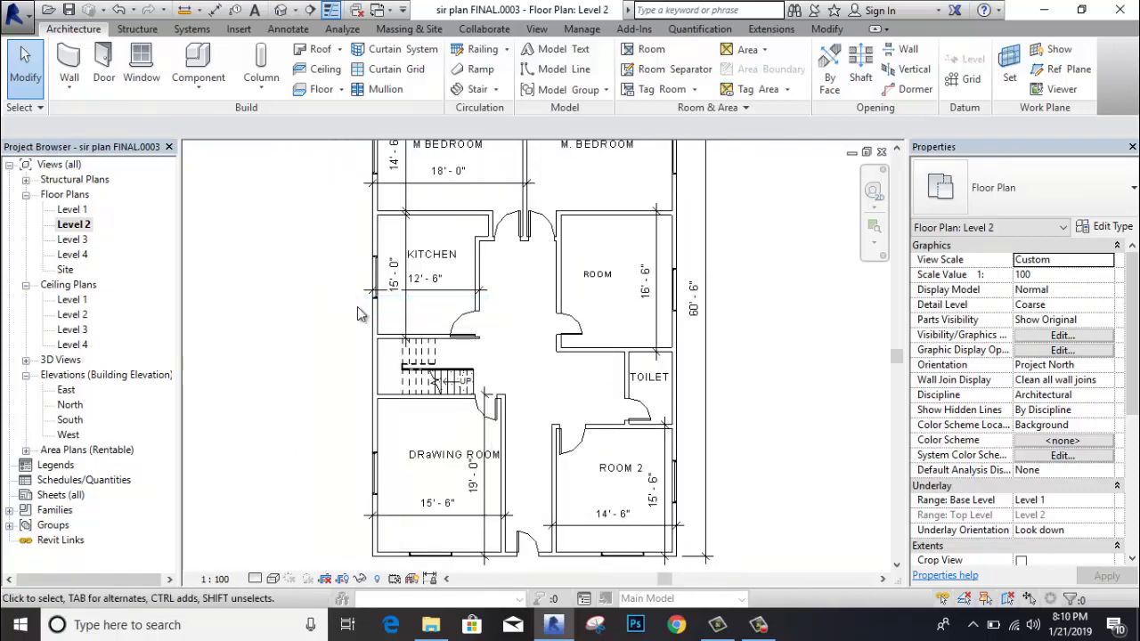
scroll(347, 308, "down", 1)
middle_click_drag(304, 302, 289, 340)
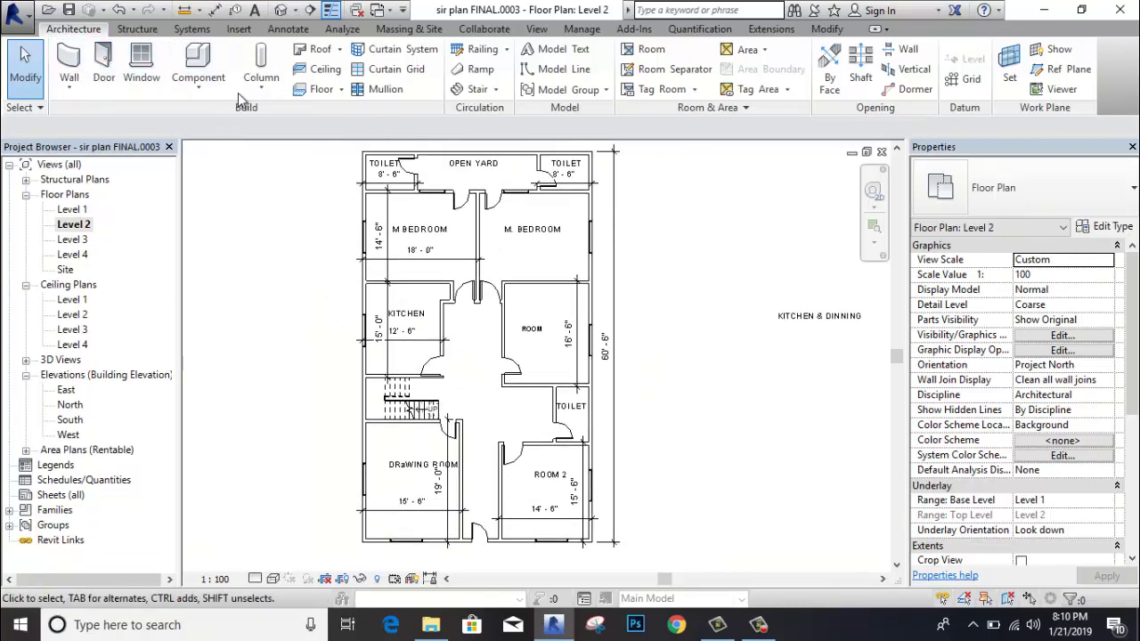
Sketch a rectangular floor boundary around the whole plan, creating a 52' by 71' slab
left_click(318, 92)
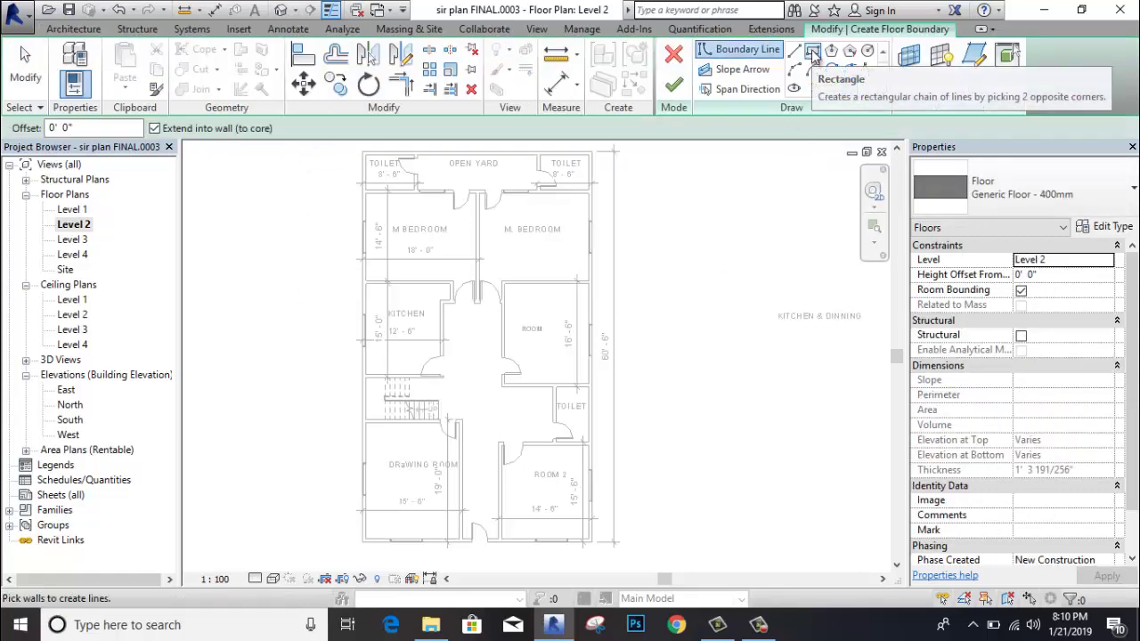
left_click(813, 55)
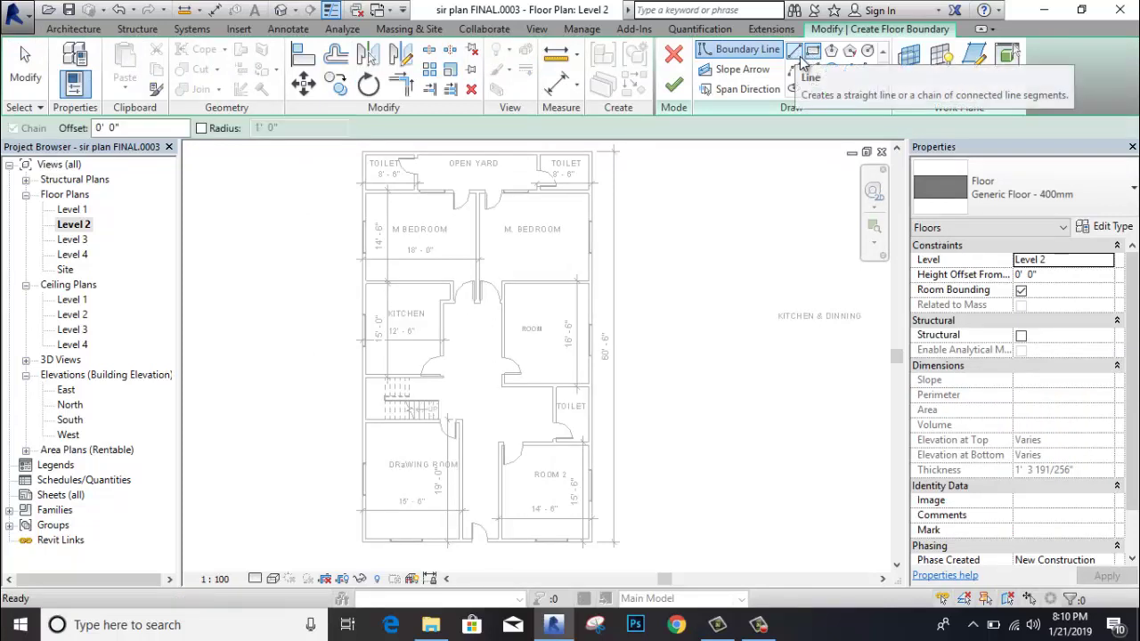
scroll(386, 436, "down", 2)
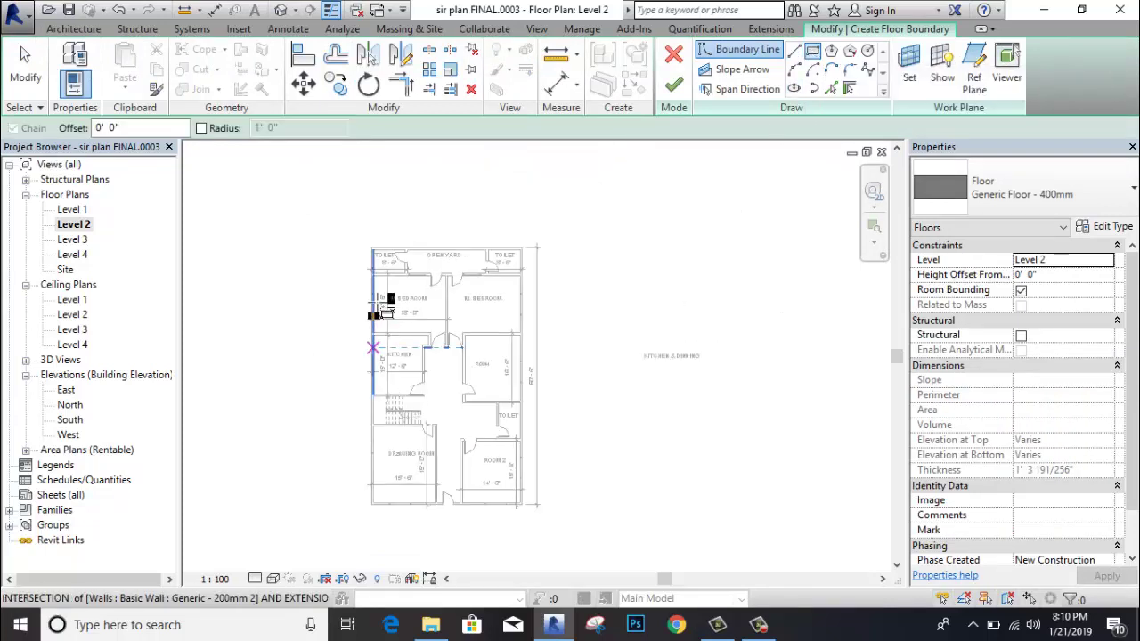
left_click(341, 233)
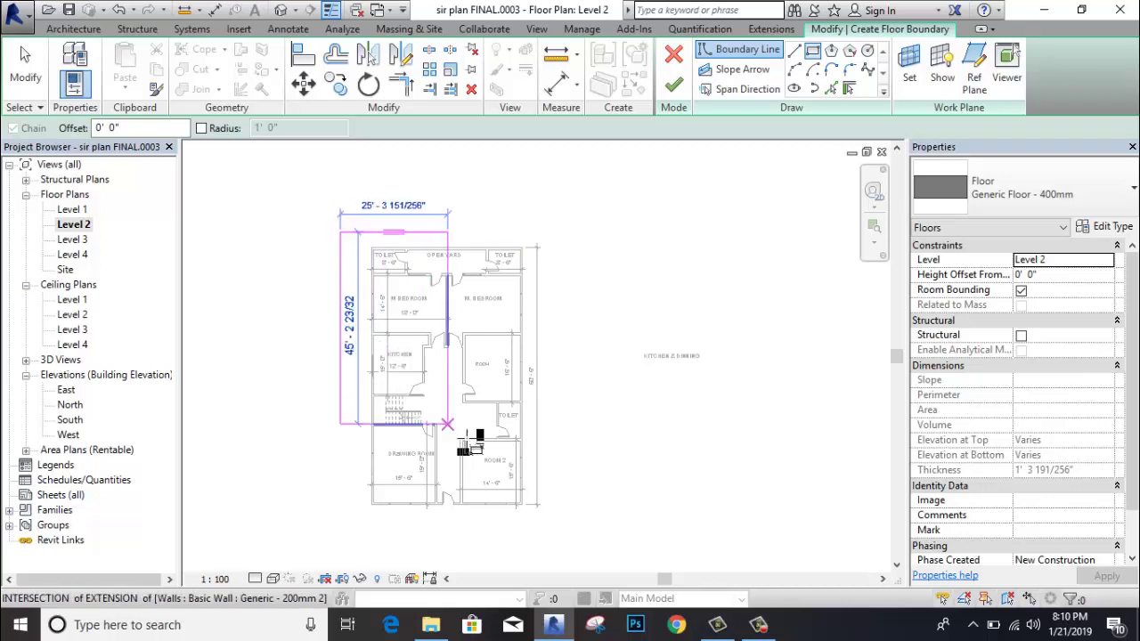
left_click(561, 532)
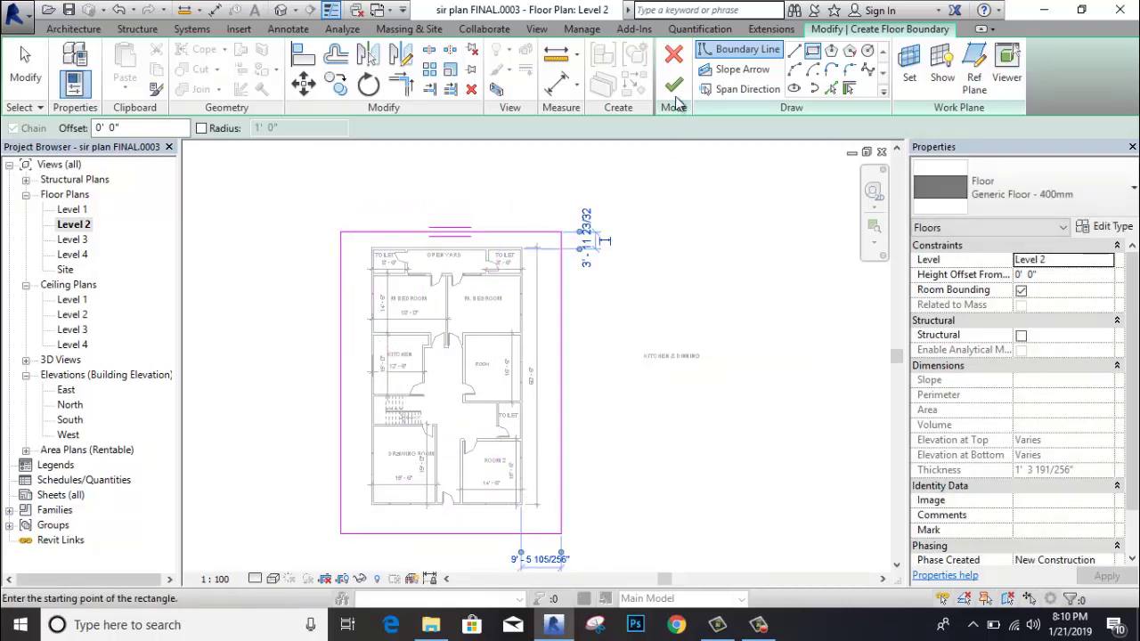
left_click(675, 87)
left_click(668, 203)
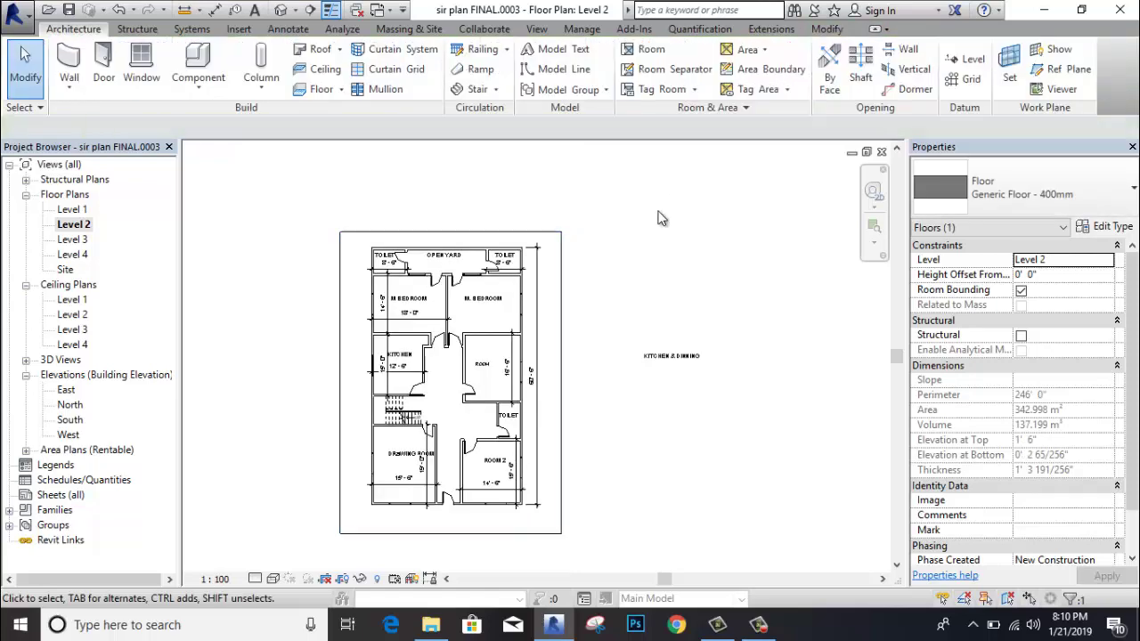
left_click(537, 29)
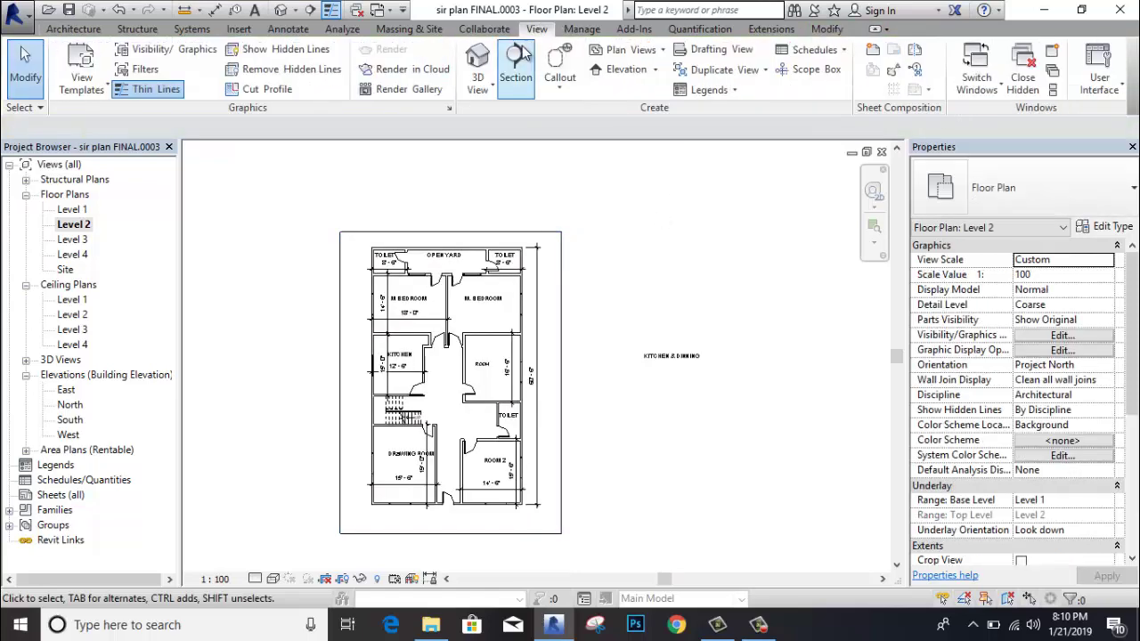
Switch to the 3D view, orbit and zoom, and select the new Generic Floor - 400mm slab
left_click(477, 62)
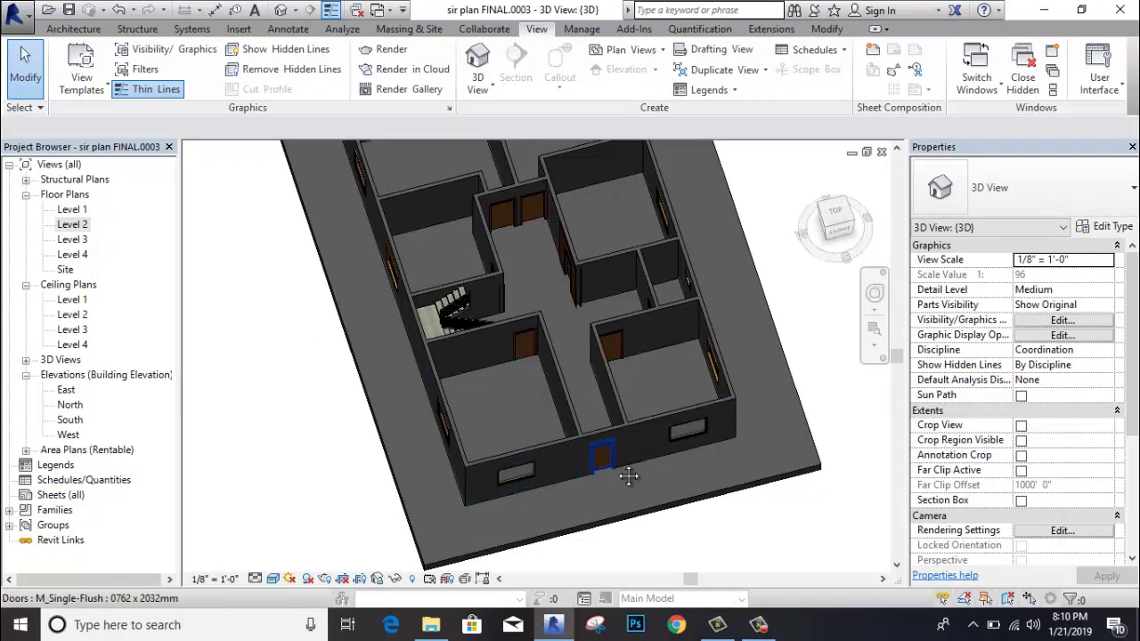
mouse_move(623, 470)
middle_mouse_down("shift")
mouse_move(620, 433)
mouse_move(512, 469)
mouse_move(559, 438)
mouse_move(609, 434)
middle_mouse_up("shift")
scroll(621, 434, "up", 5)
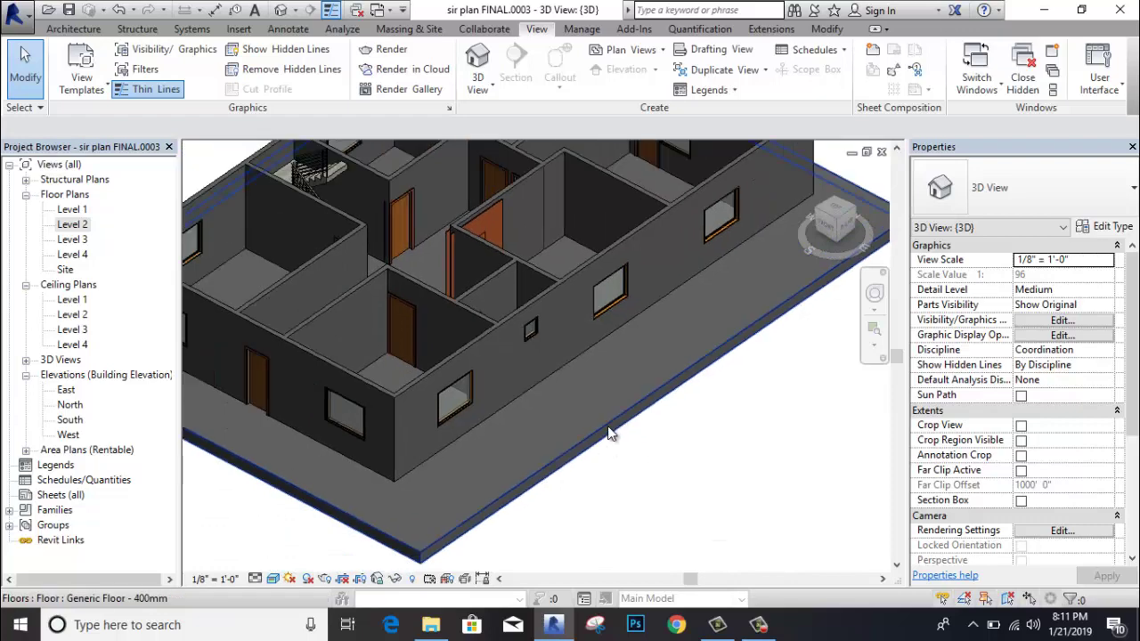
left_click(609, 432)
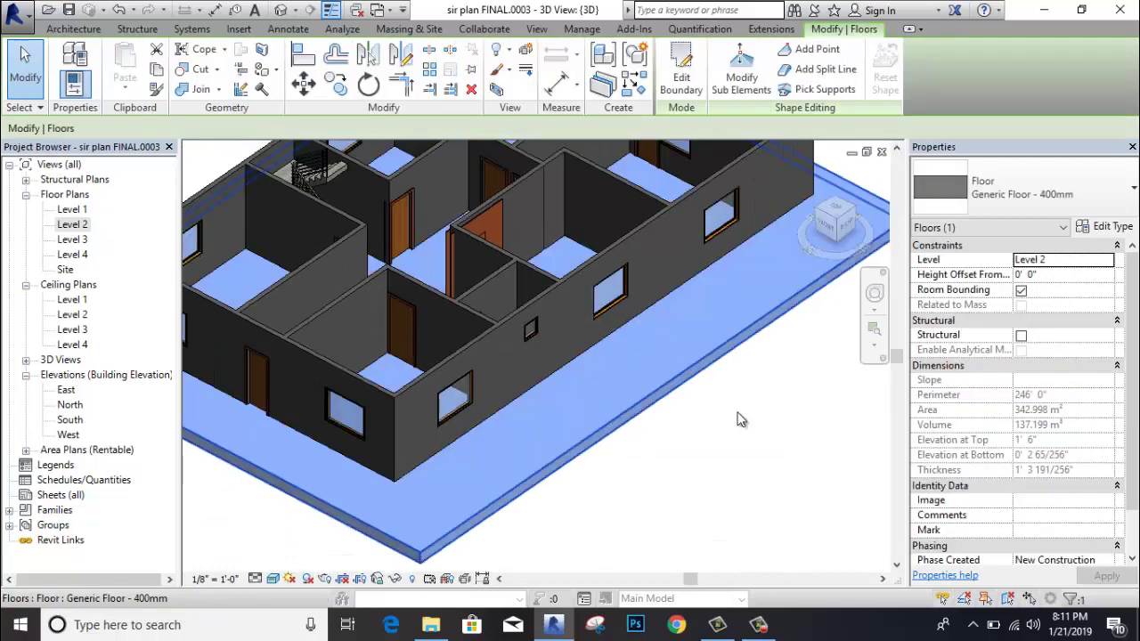
Set the Generic Floor - 400mm structure layer to 0' 6" and apply the type changes
left_click(1113, 229)
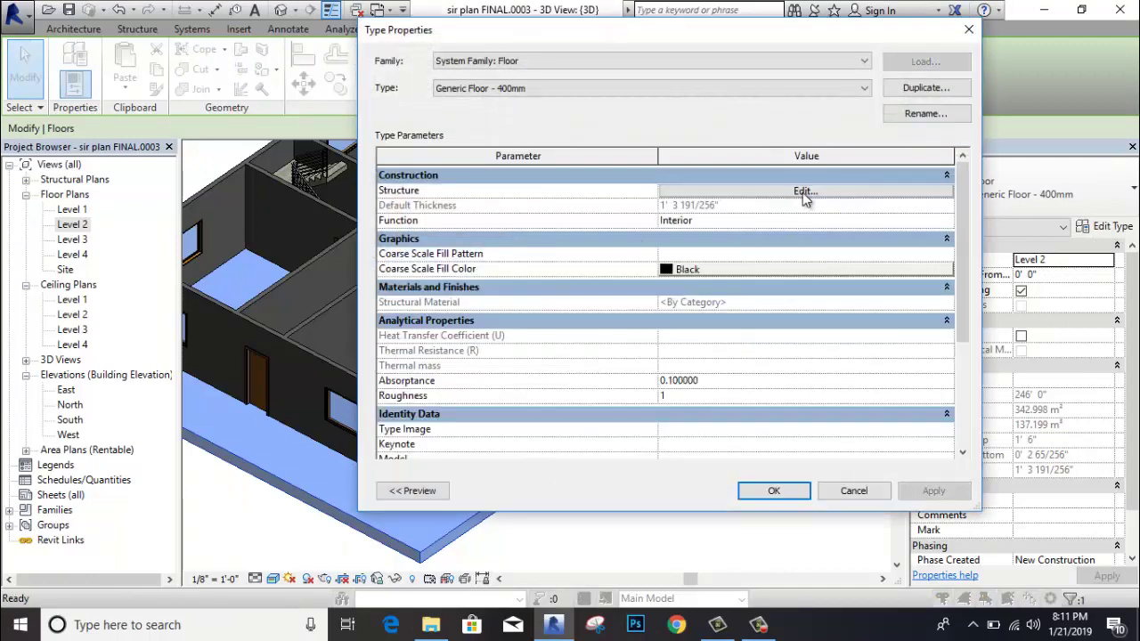
left_click(804, 192)
type("6'")
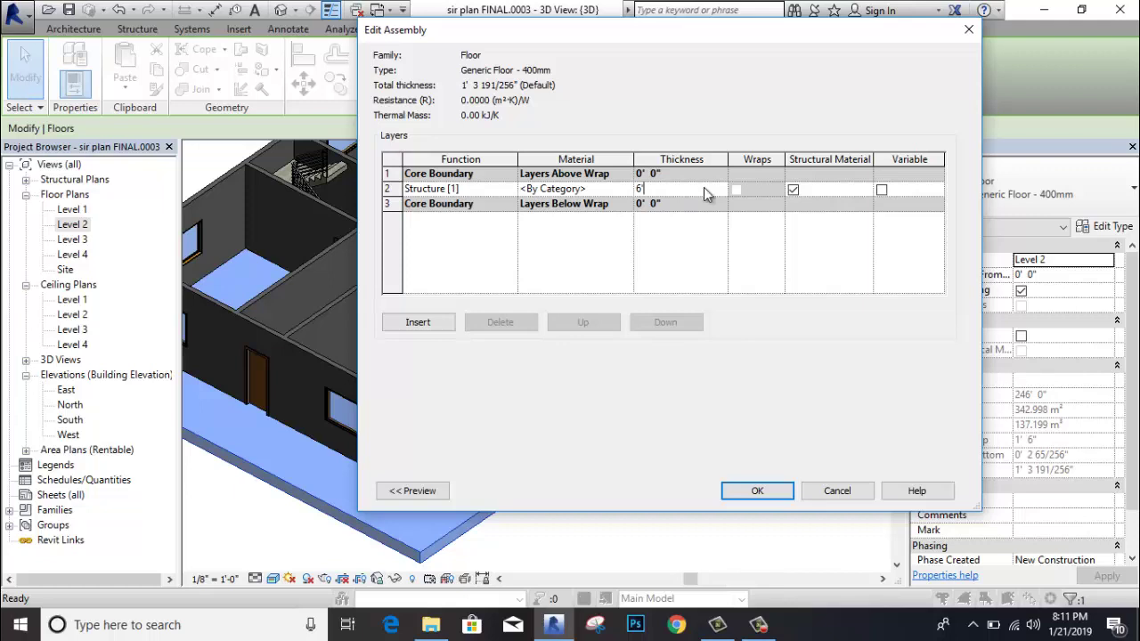
key("Tab")
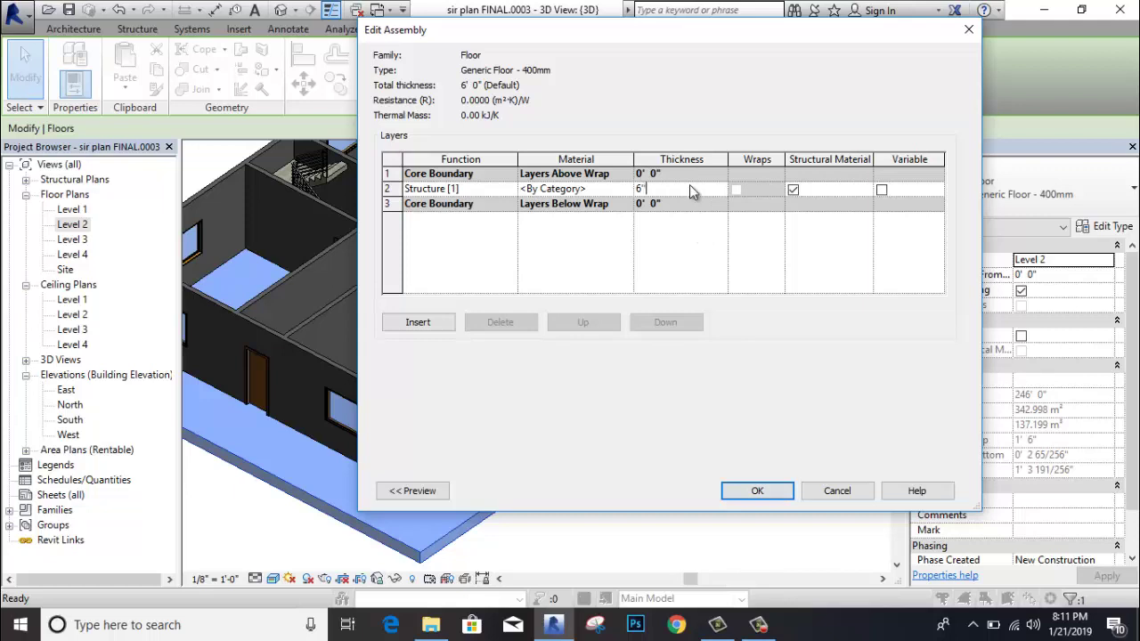
key("Tab")
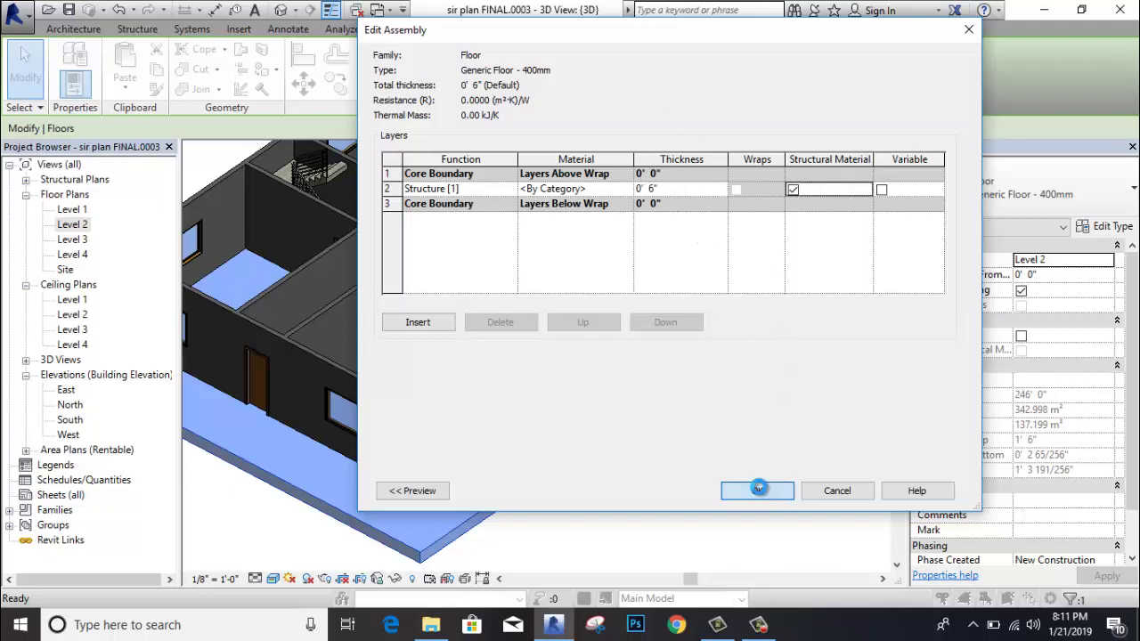
left_click(757, 488)
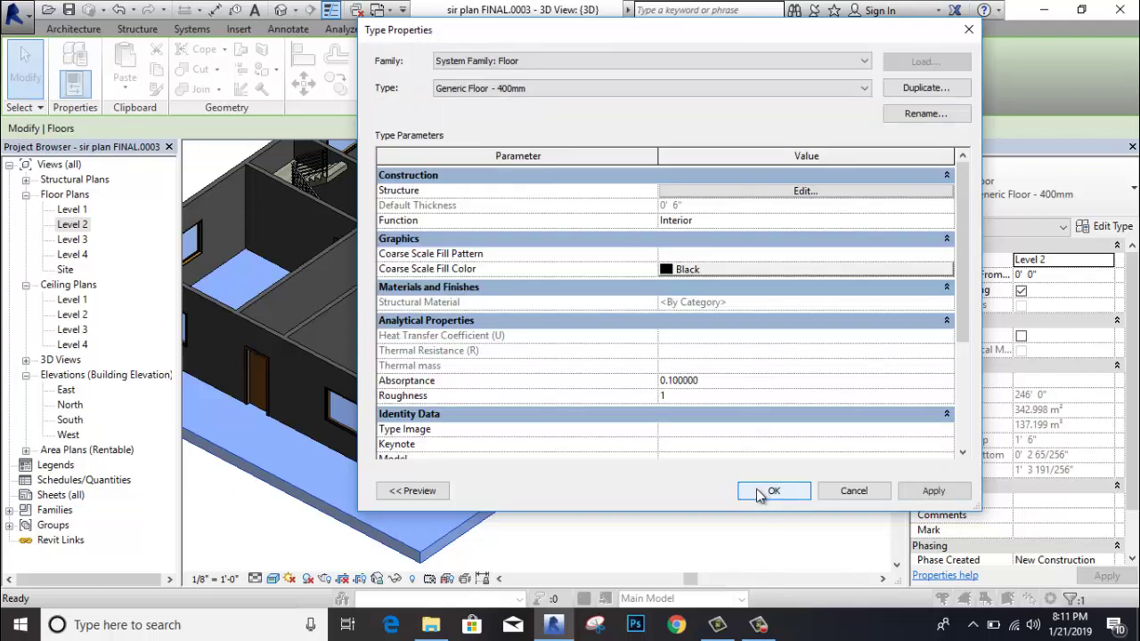
left_click(773, 491)
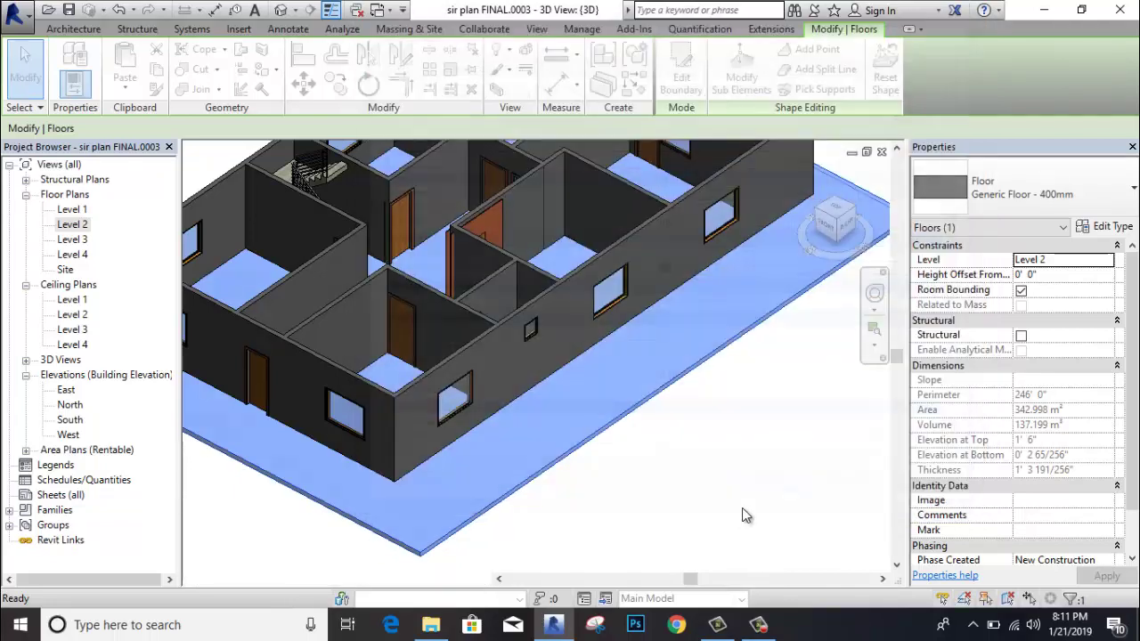
left_click(707, 508)
Open the Level 2 plan, select the floor slab and enter Edit Boundary mode
mouse_move(704, 507)
middle_mouse_down("shift")
mouse_move(705, 485)
mouse_move(685, 481)
middle_mouse_up("shift")
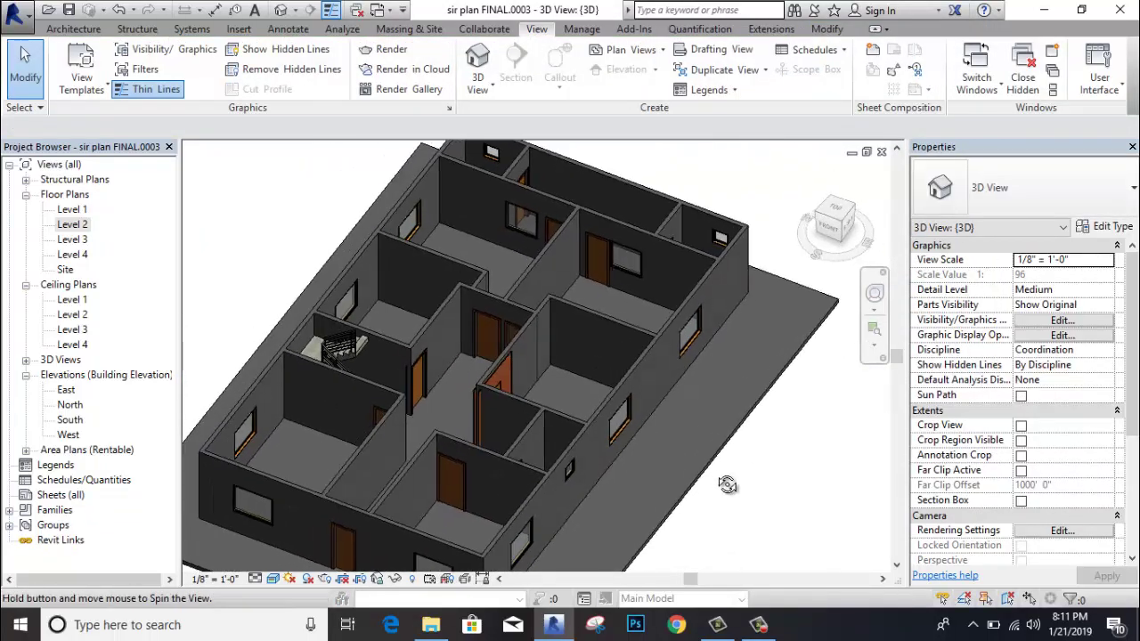
double_click(74, 224)
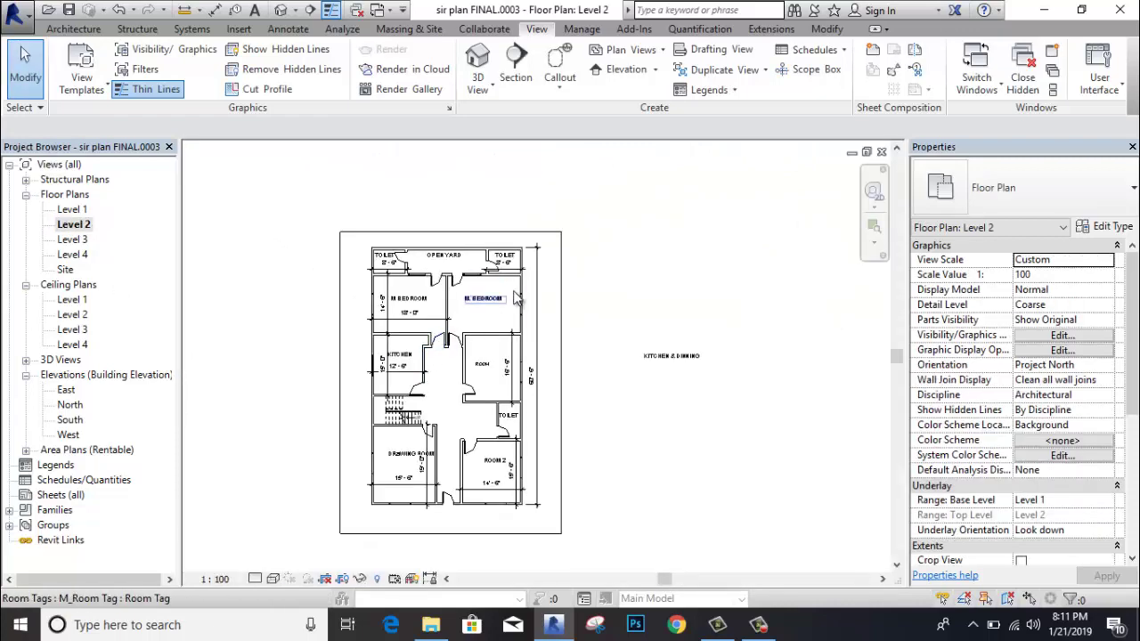
middle_click_drag(543, 251, 559, 236)
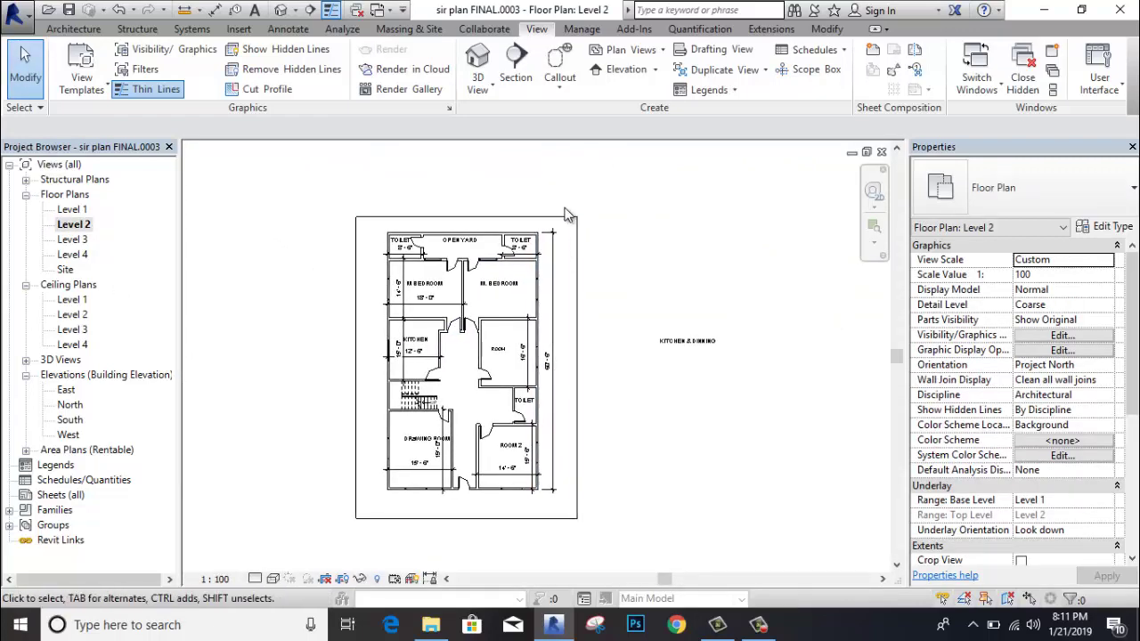
left_click(568, 216)
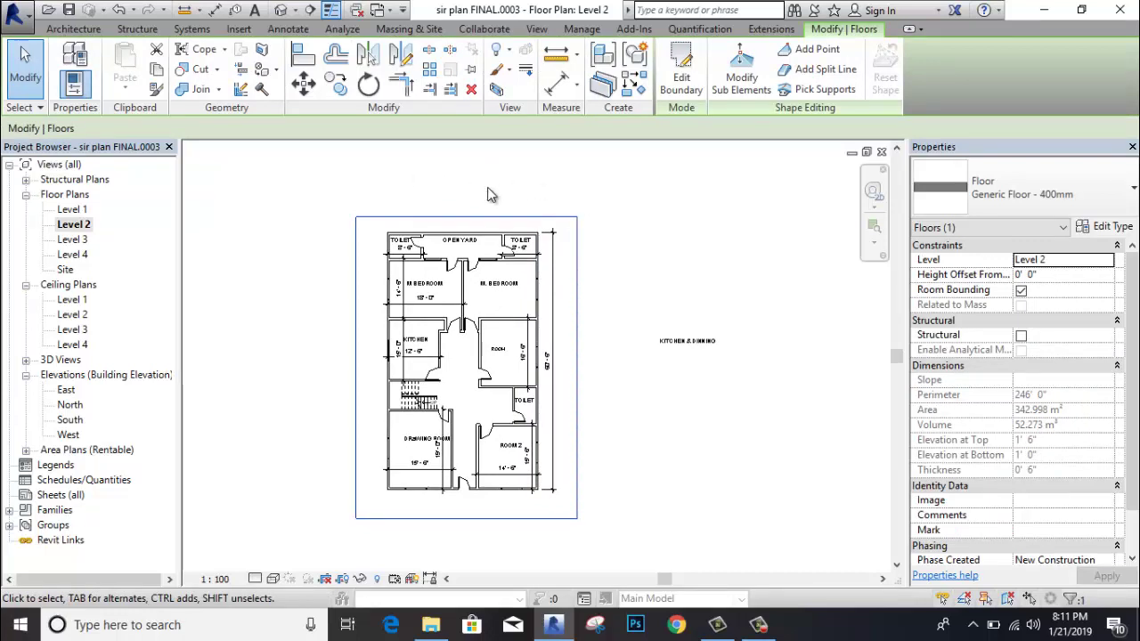
middle_click_drag(521, 552, 541, 424)
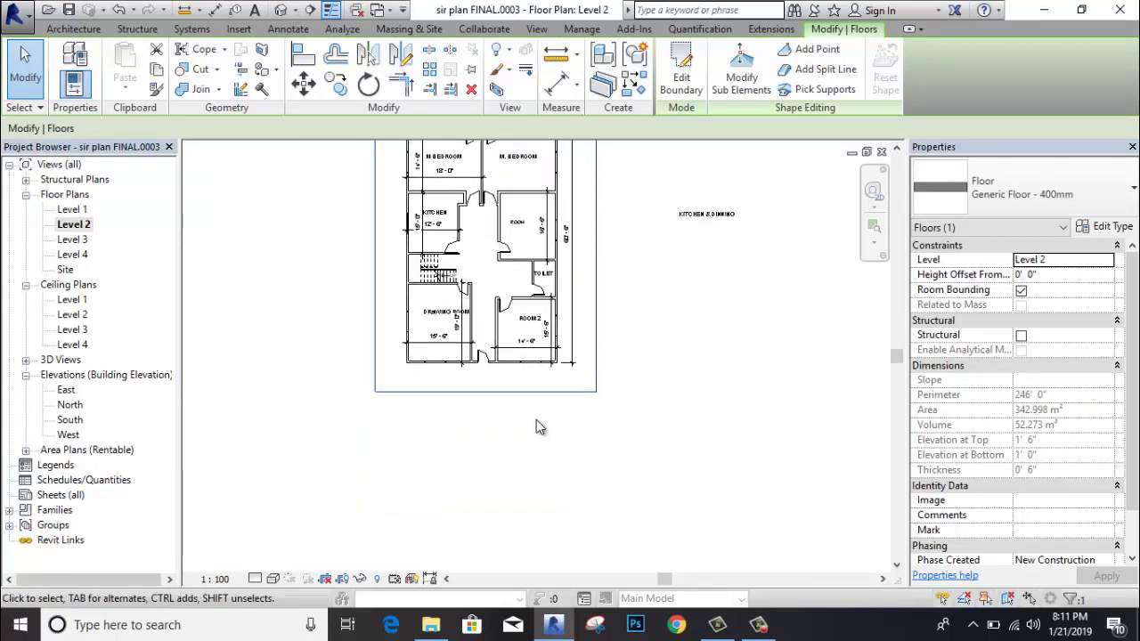
left_click(682, 78)
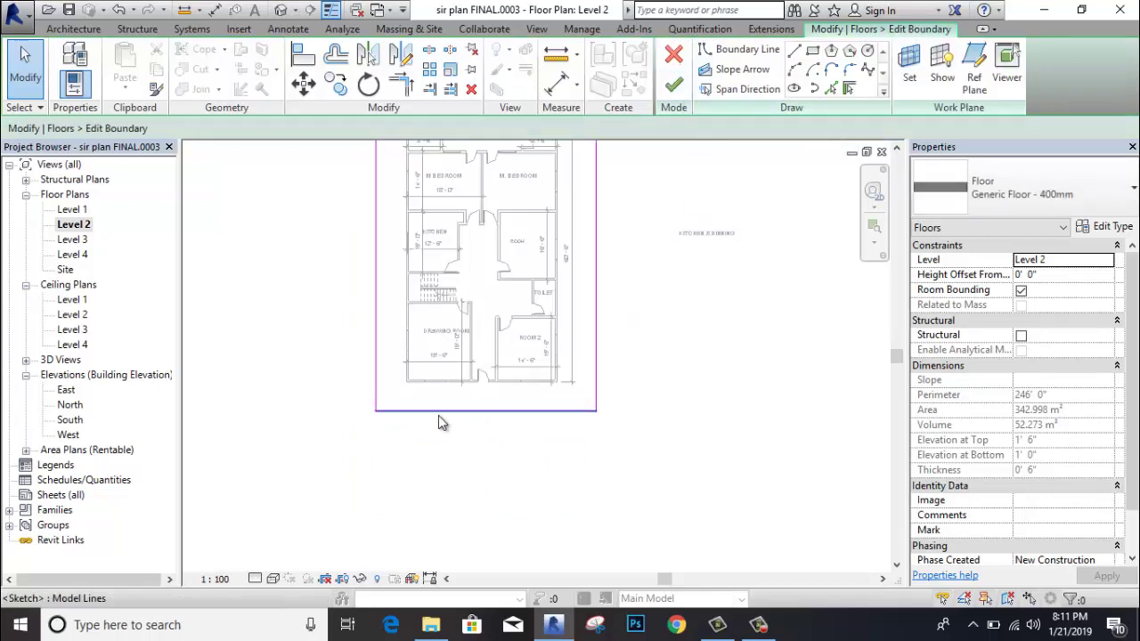
Offset a copy of the bottom boundary line 5' downward and delete the original line
scroll(438, 415, "up", 1)
left_click(490, 411)
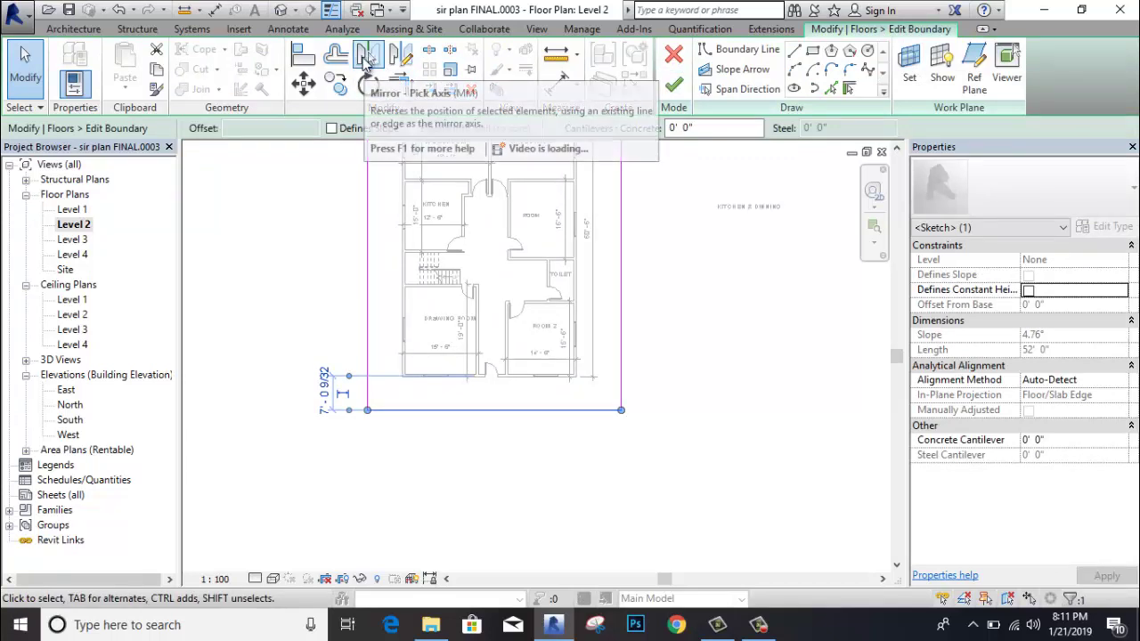
left_click(336, 57)
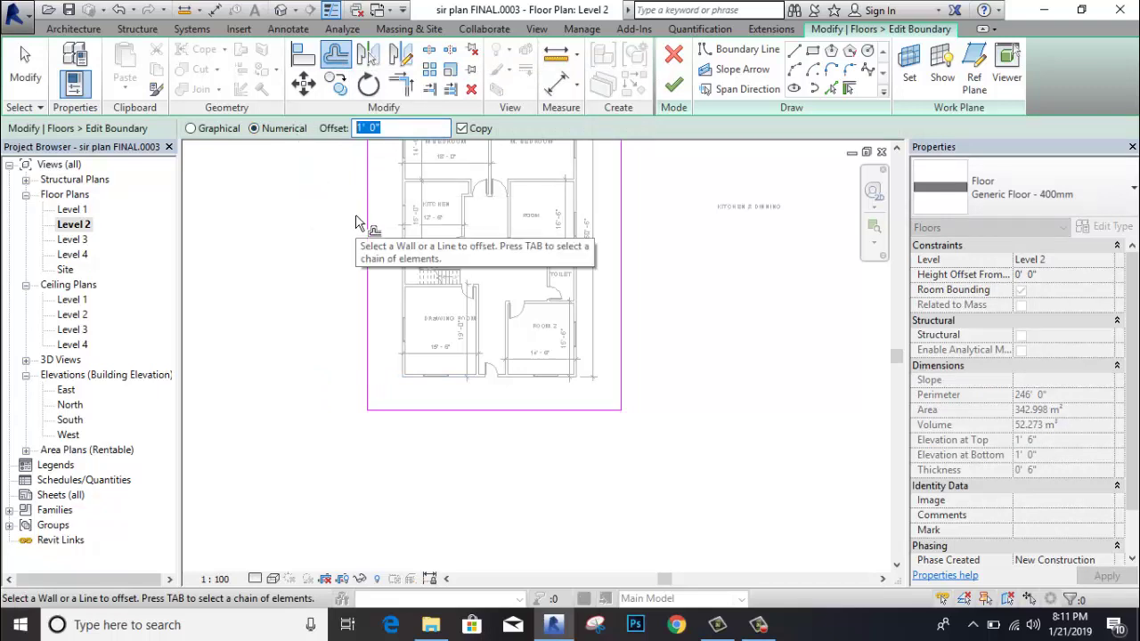
type("5")
key("Return")
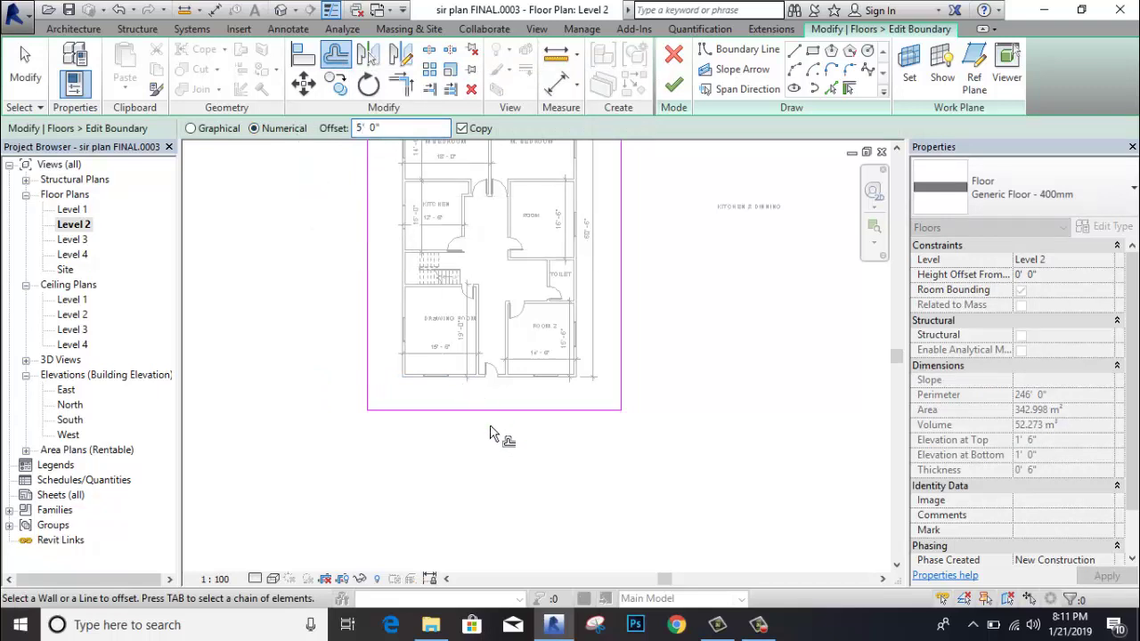
left_click(497, 421)
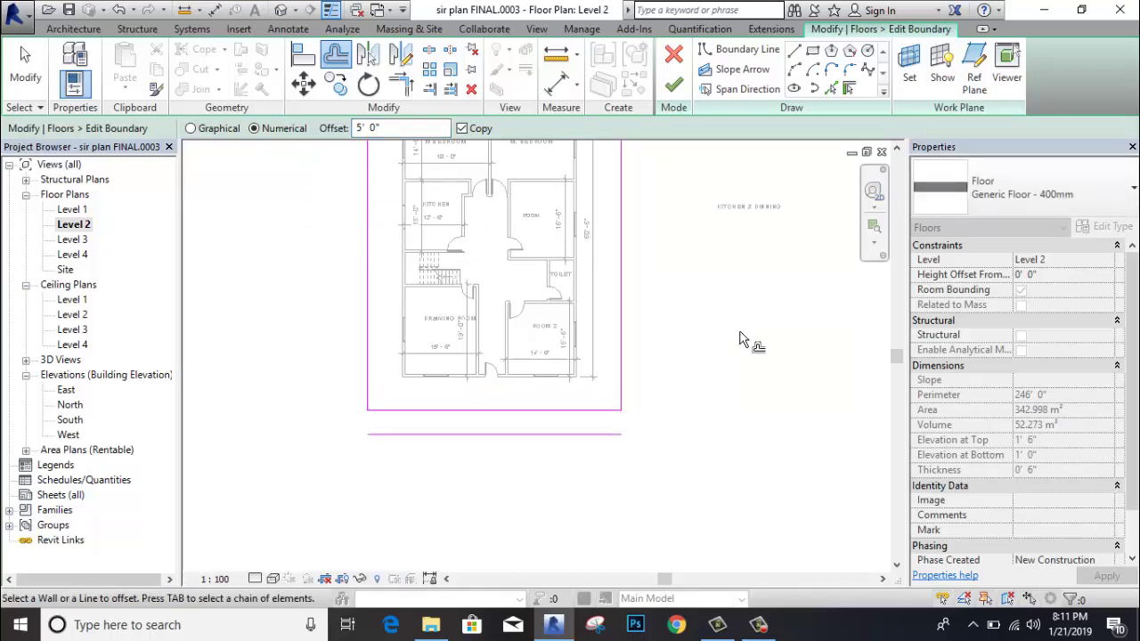
right_click(706, 248)
left_click(692, 258)
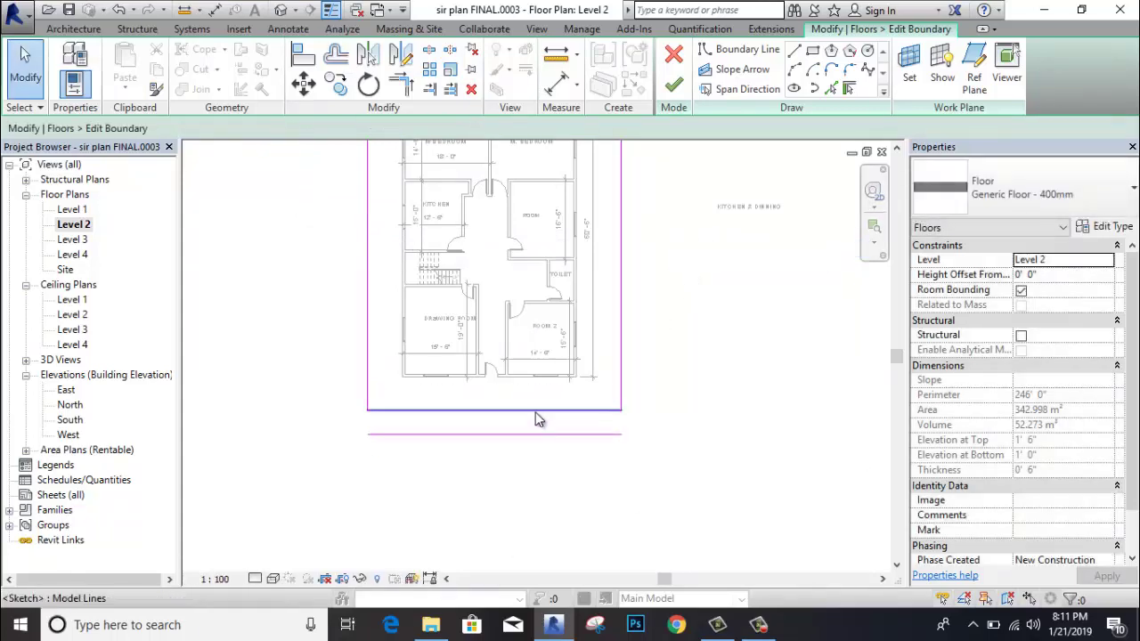
left_click(535, 410)
right_click(726, 278)
left_click(751, 432)
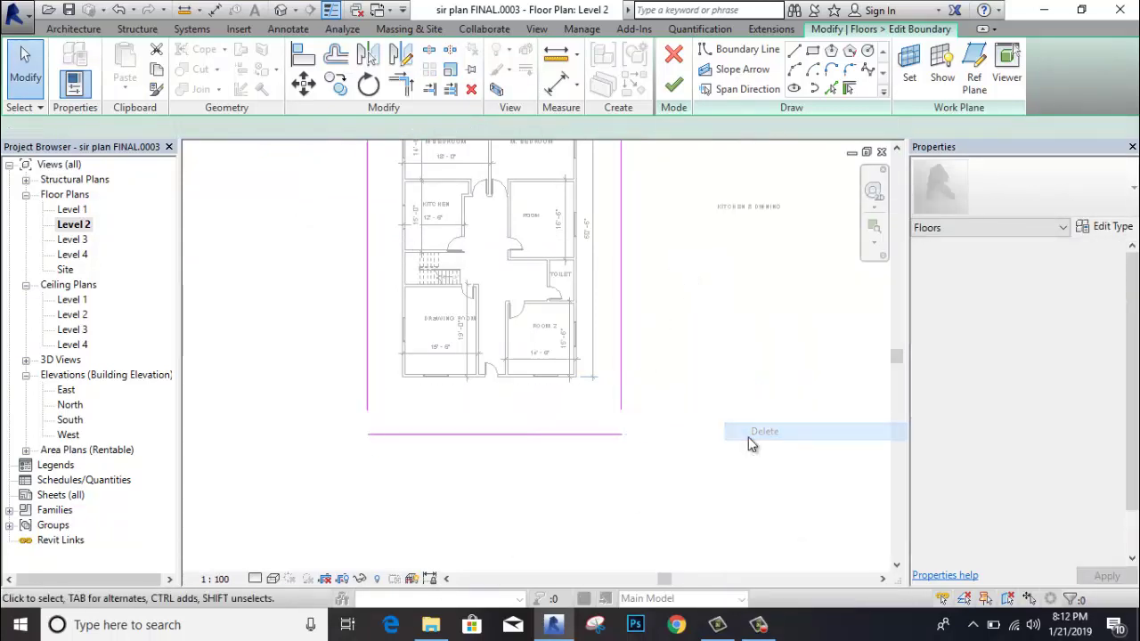
Trim/Extend the left and right lines to the new bottom edge and finish the sketch
left_click(402, 85)
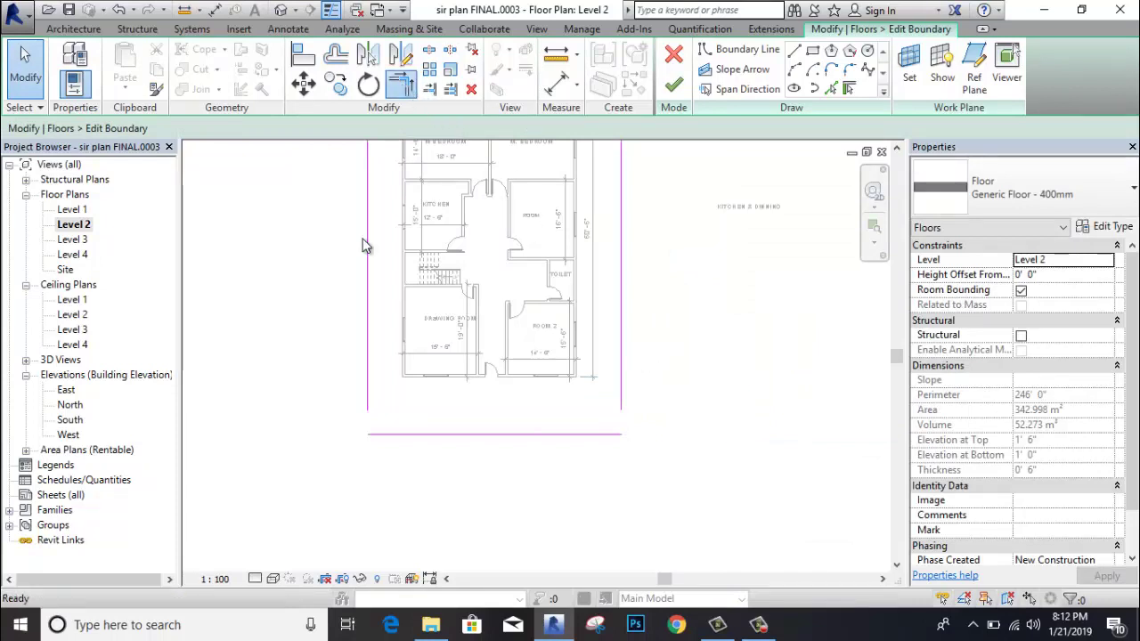
left_click(622, 311)
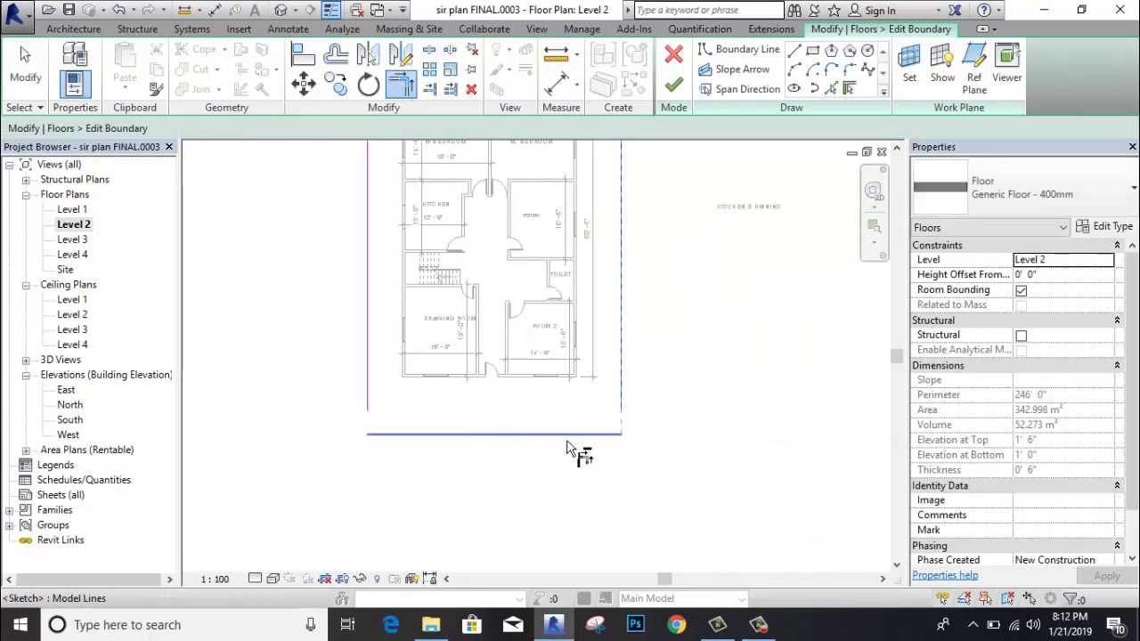
left_click(578, 441)
left_click(369, 396)
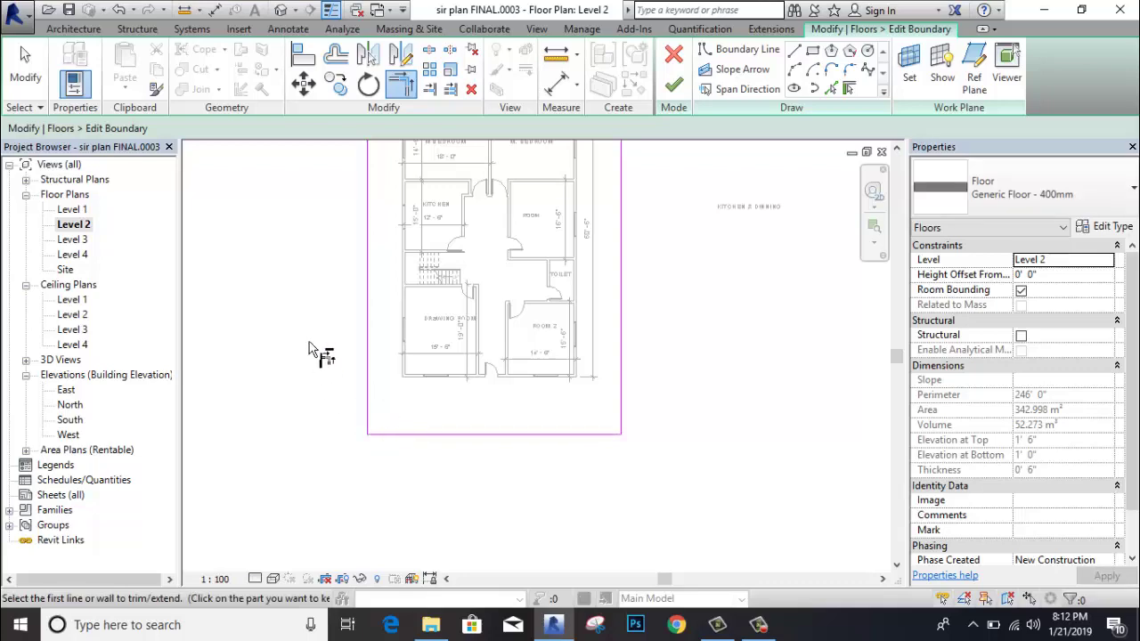
middle_click_drag(318, 351, 315, 400)
left_click(675, 89)
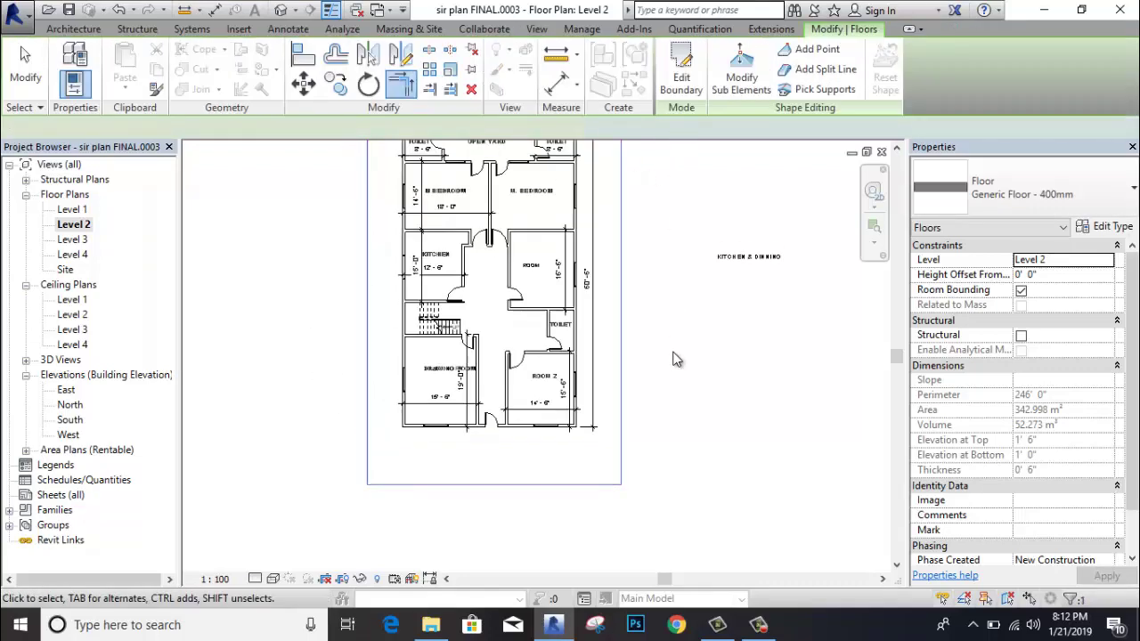
scroll(672, 356, "down", 1)
middle_click_drag(672, 356, 641, 386)
right_click(633, 227)
left_click(649, 225)
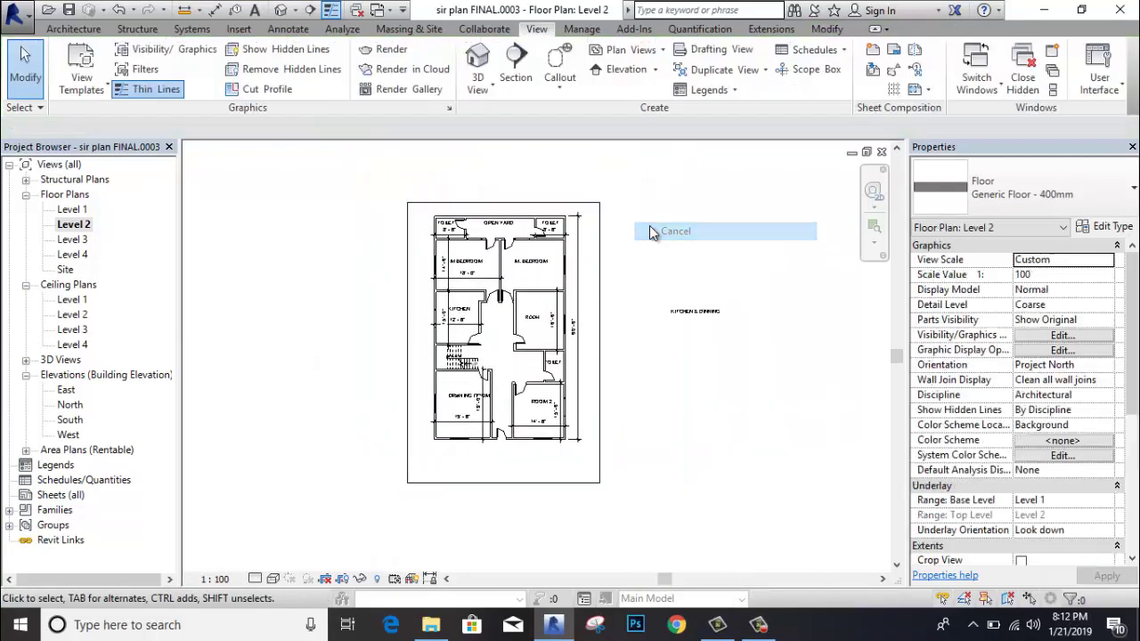
right_click(649, 225)
left_click(669, 239)
scroll(612, 263, "up", 1)
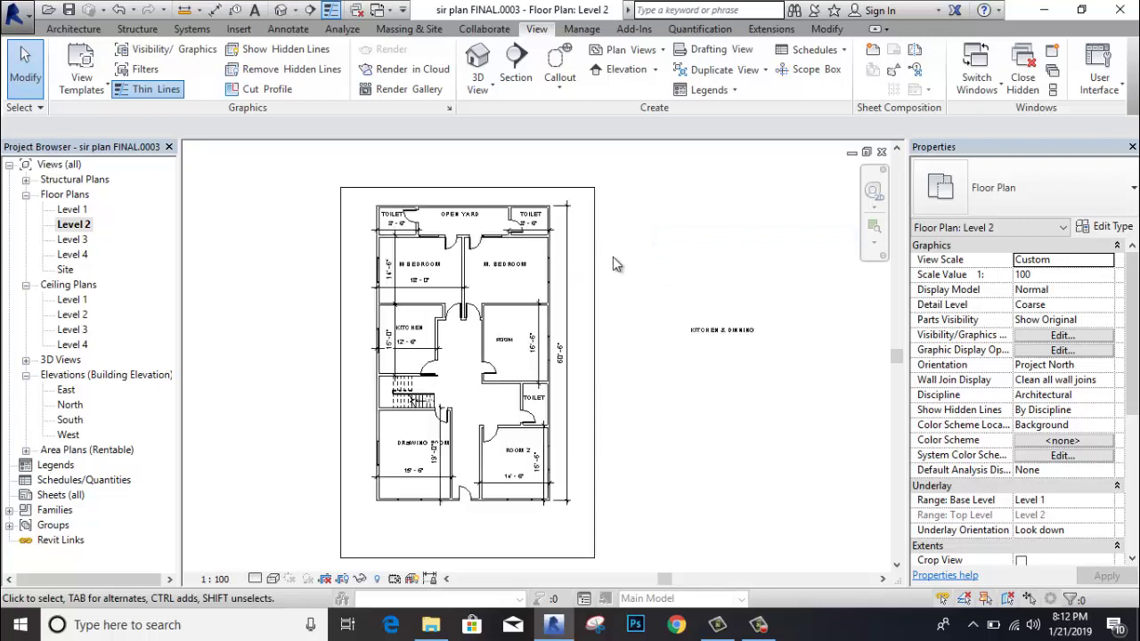
right_click(634, 220)
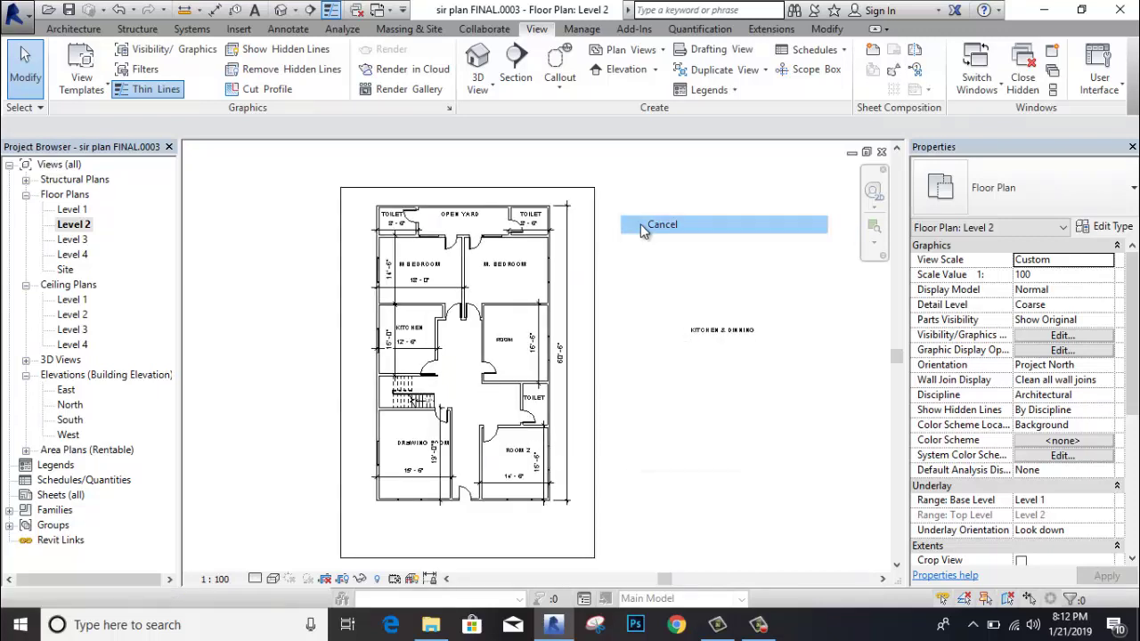
left_click(641, 224)
scroll(515, 272, "up", 2)
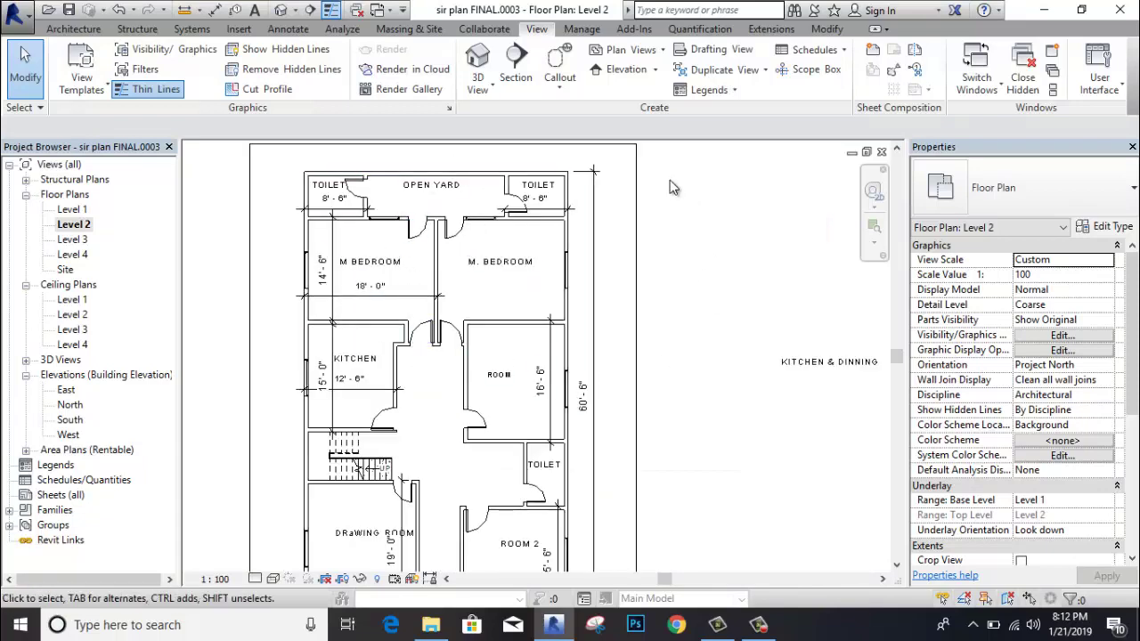
scroll(454, 249, "up", 3)
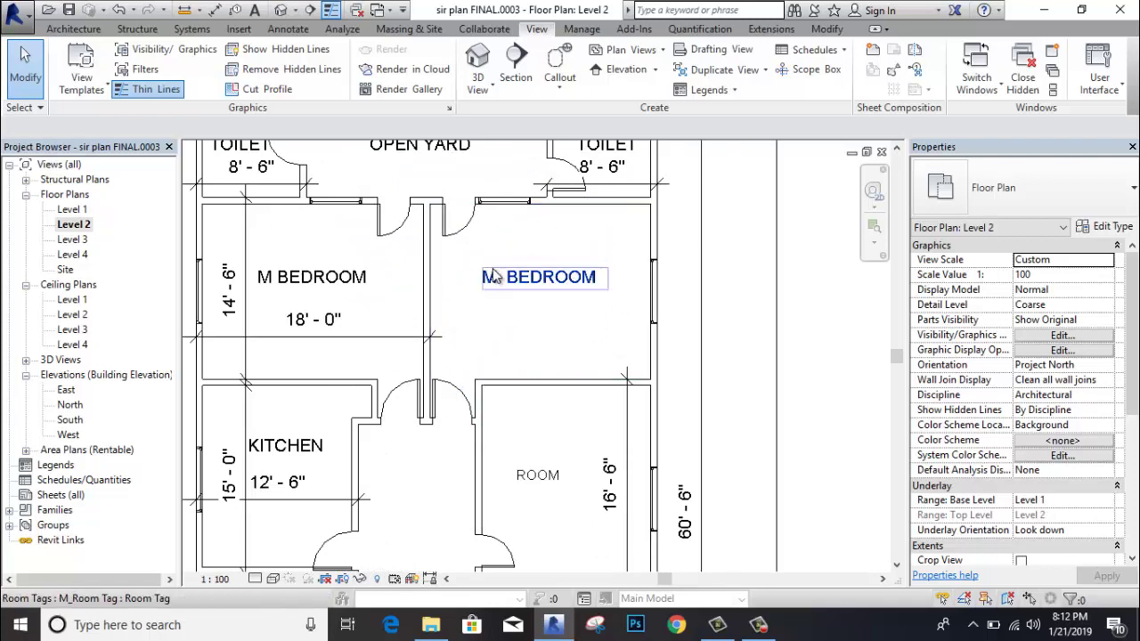
scroll(547, 294, "down", 2)
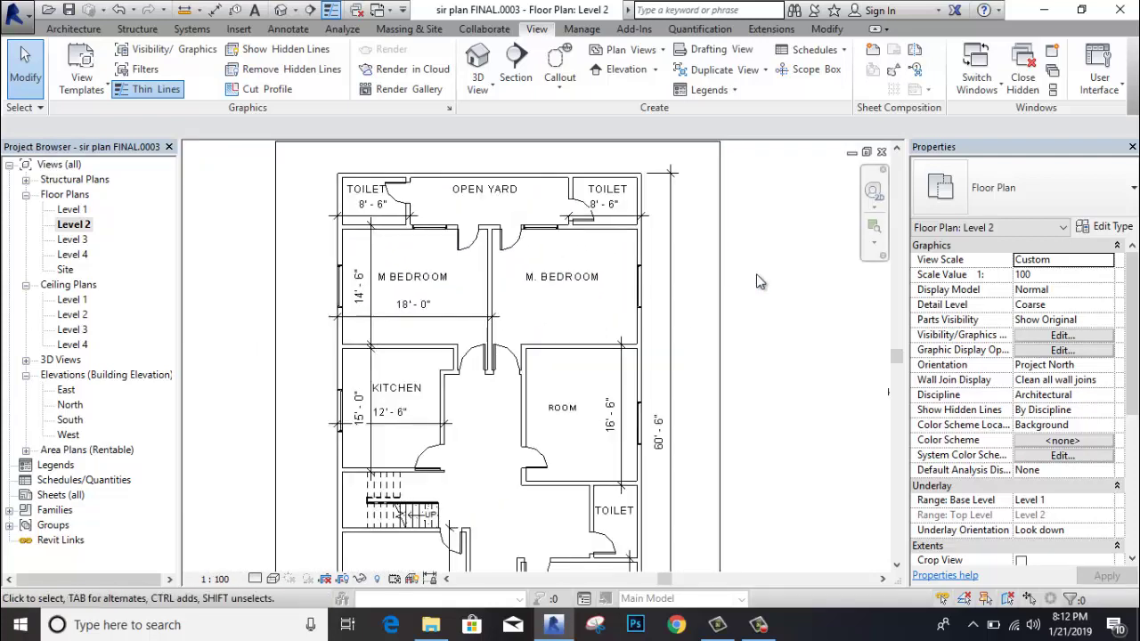
Draw a rectangular callout framing the upper-right bedrooms and toilets on Level 2
left_click(559, 62)
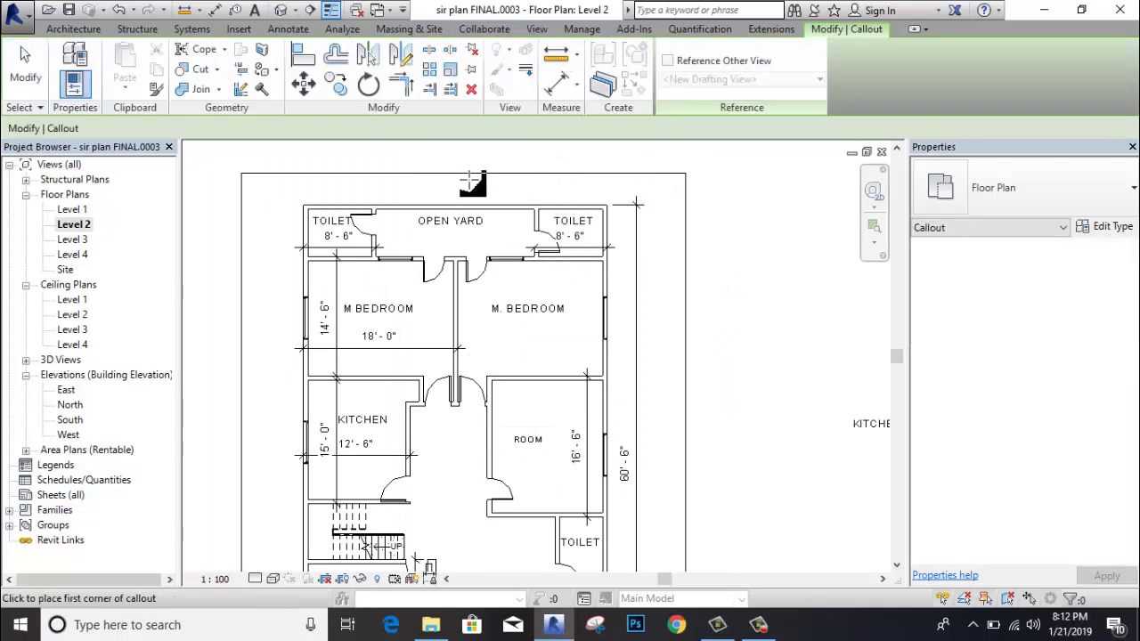
left_click(433, 179)
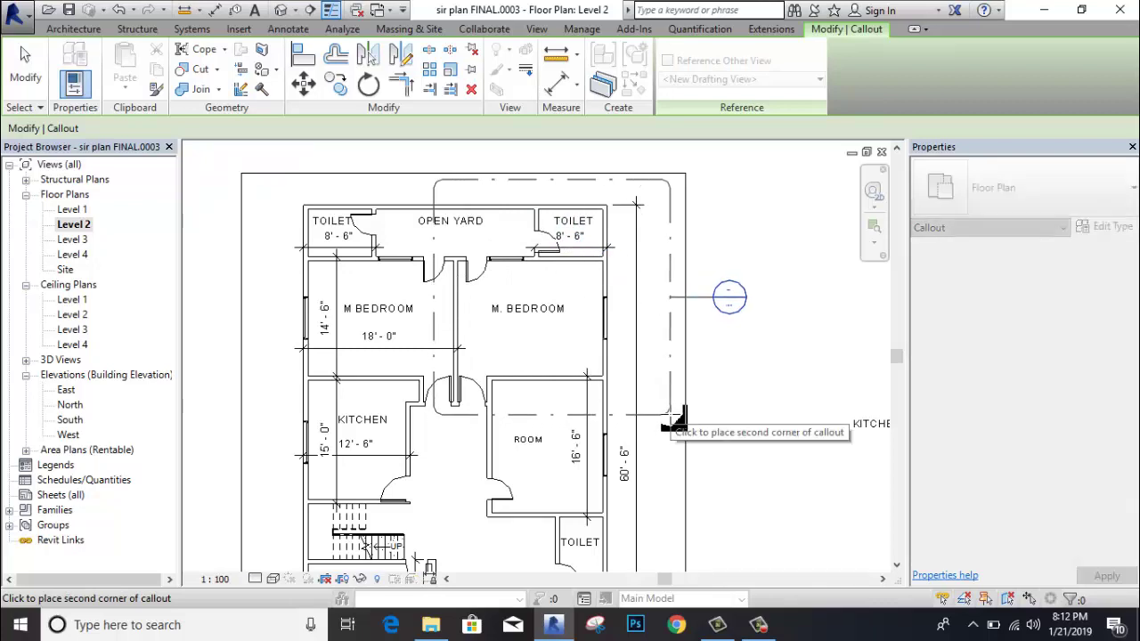
left_click(664, 409)
scroll(664, 409, "down", 3)
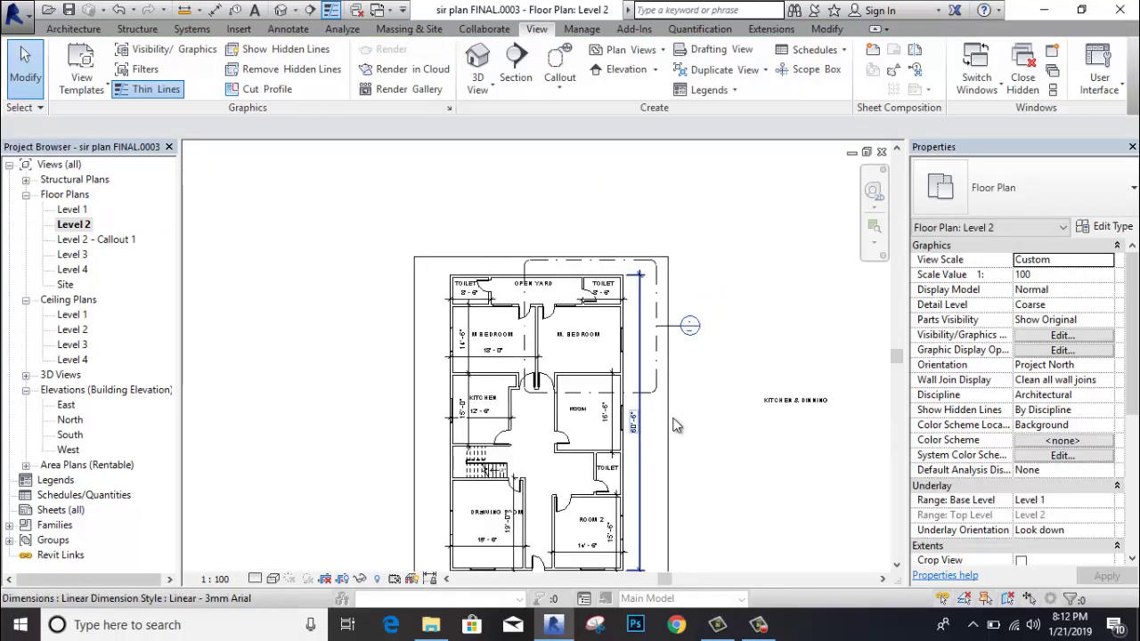
middle_click_drag(659, 410, 657, 321)
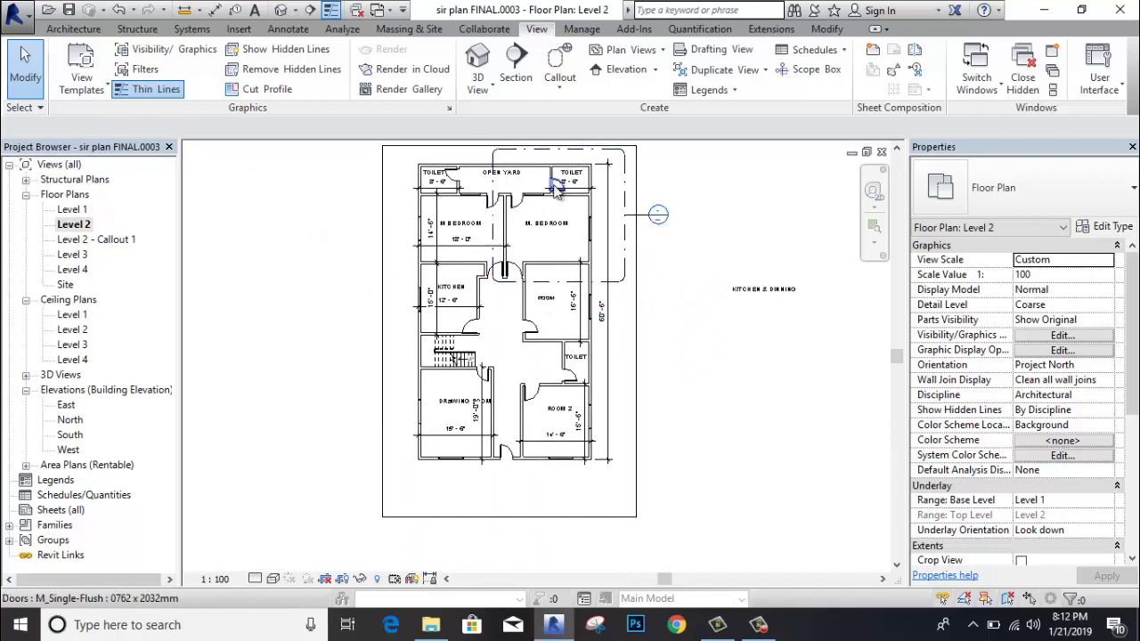
middle_click_drag(332, 249, 328, 259)
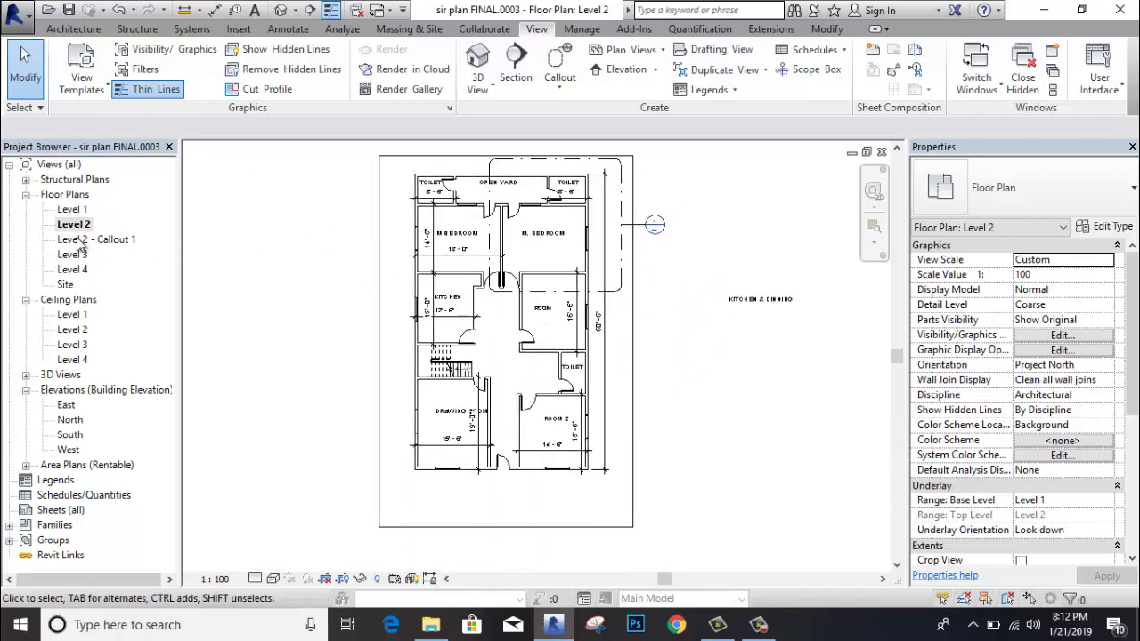
Open Level 2 - Callout 1, zoom around it, then reopen the Level 2 floor plan
double_click(78, 241)
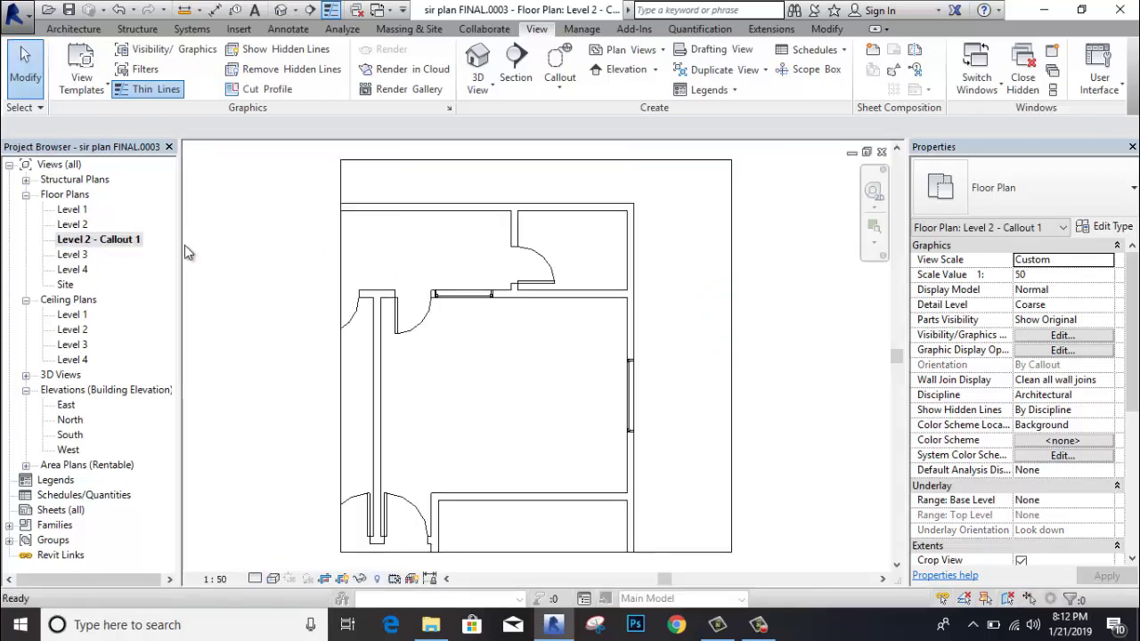
scroll(394, 253, "down", 1)
scroll(394, 253, "down", 1)
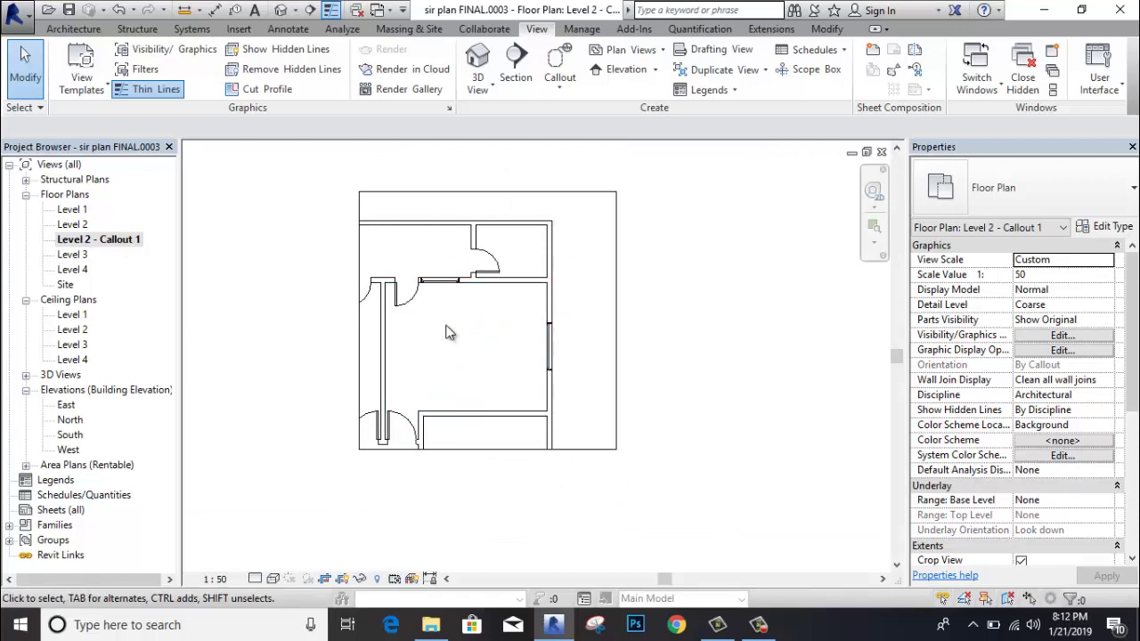
scroll(450, 332, "up", 2)
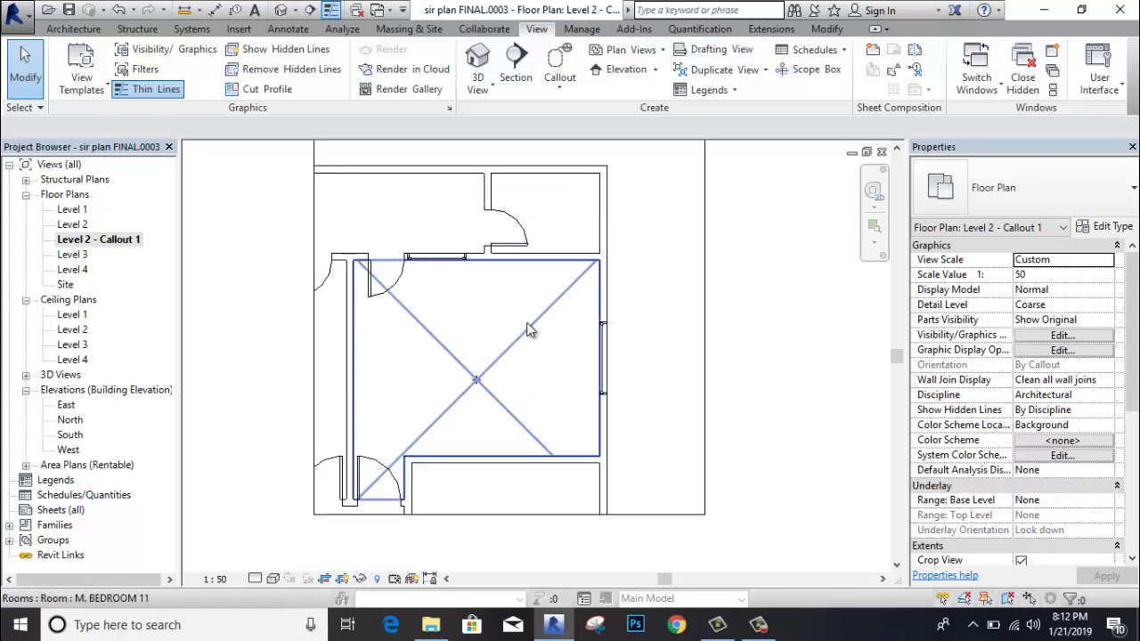
scroll(525, 327, "down", 1)
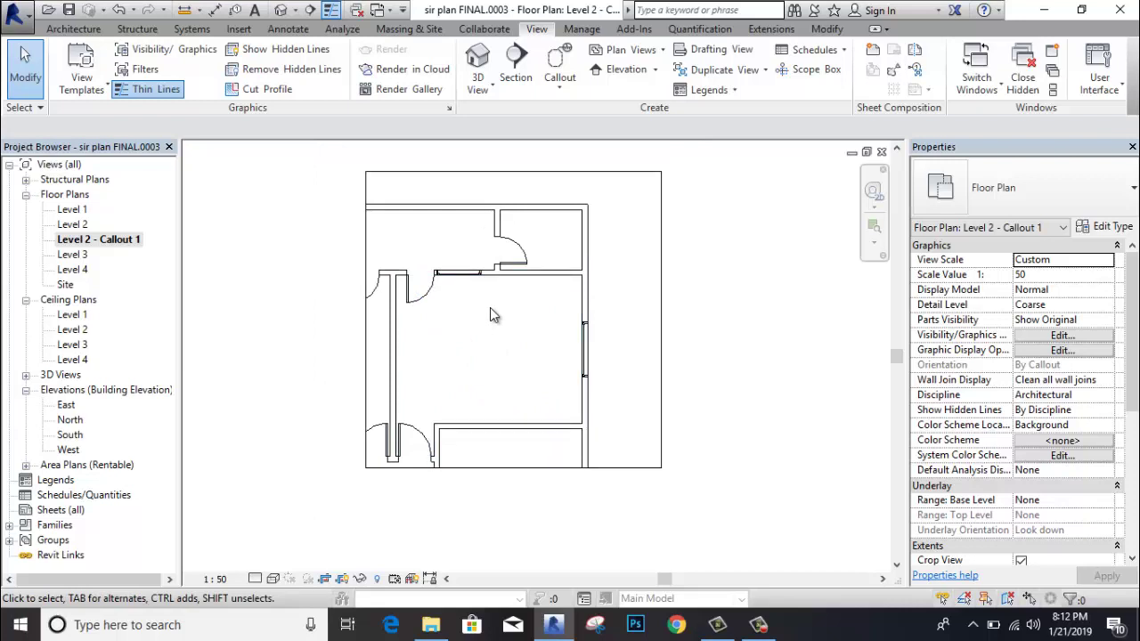
double_click(71, 226)
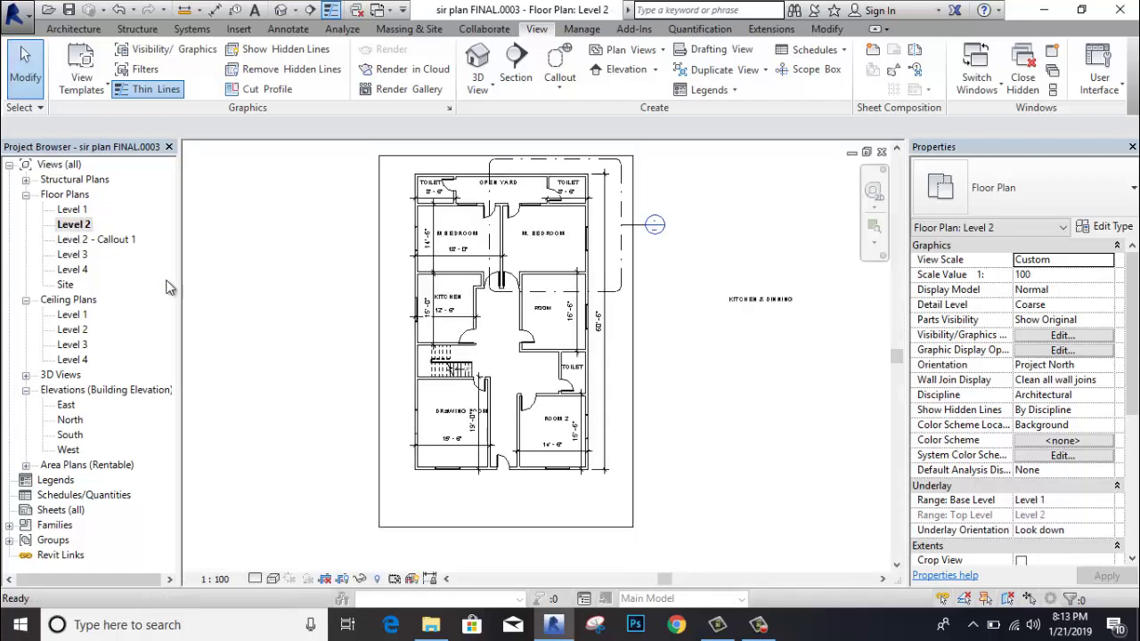
Sketch a three-line triangular callout boundary around the drawing room, creating Level 2 - Callout 2
scroll(318, 277, "down", 1)
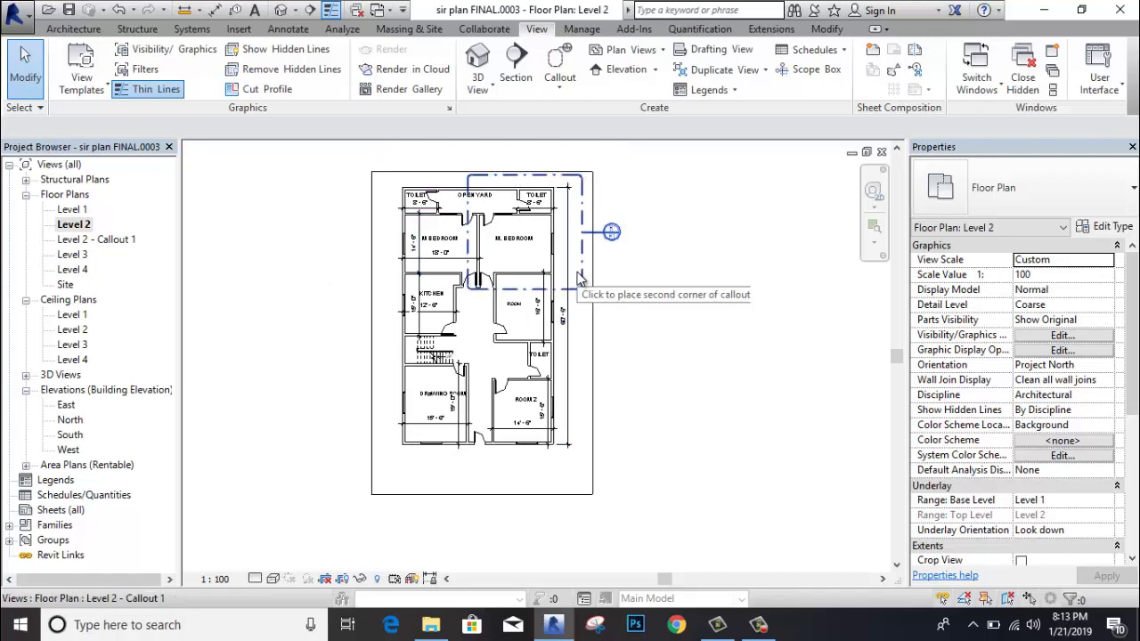
left_click(558, 88)
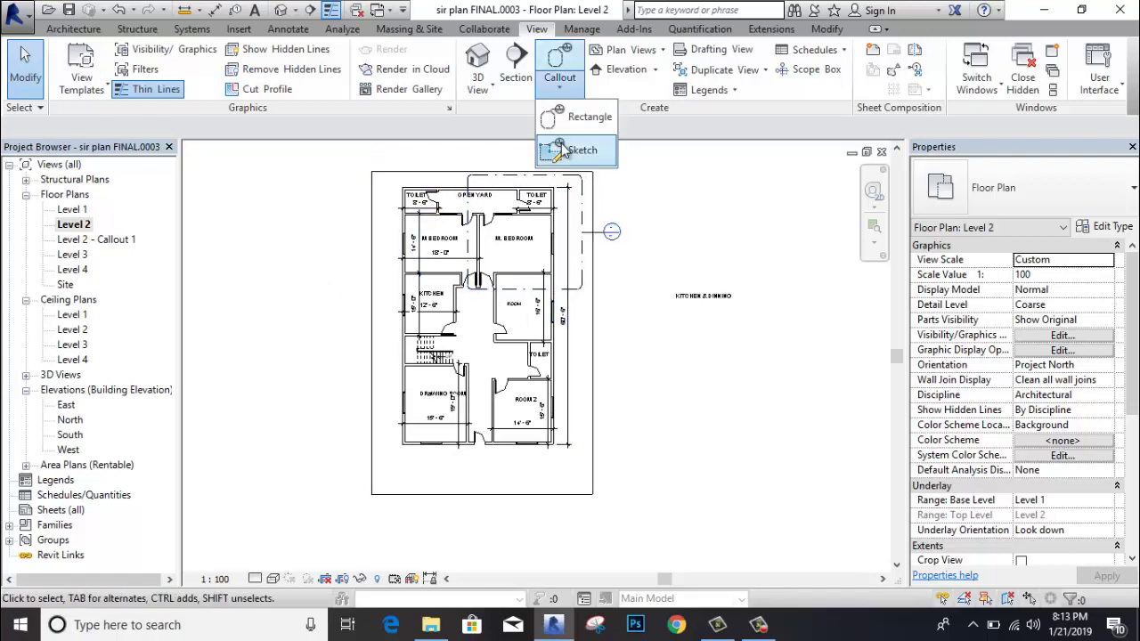
left_click(580, 151)
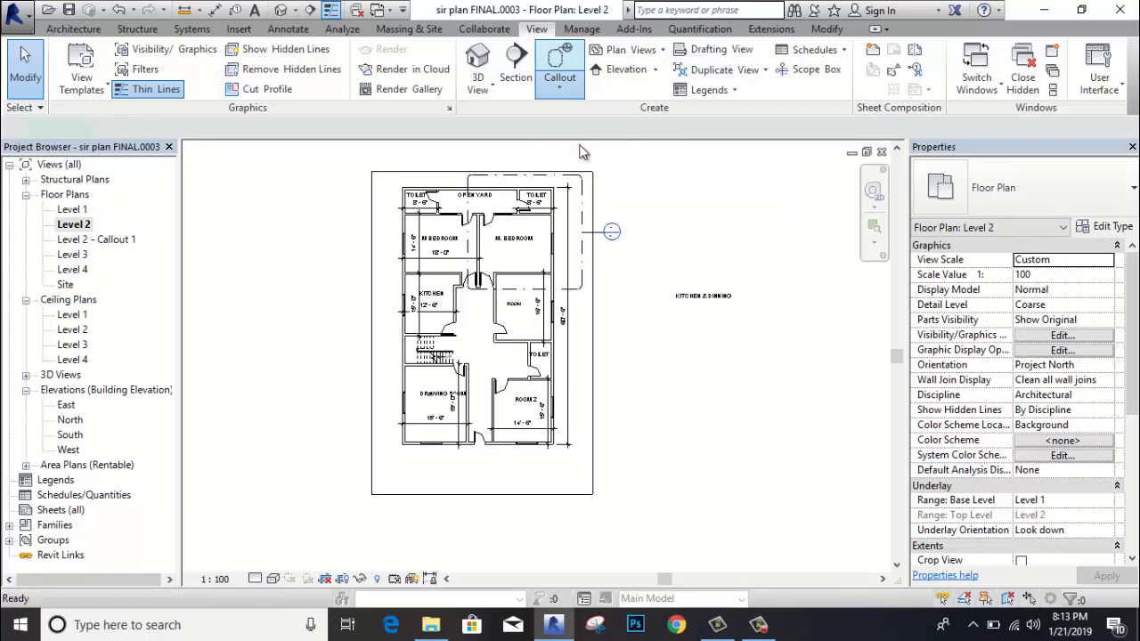
scroll(339, 420, "up", 3)
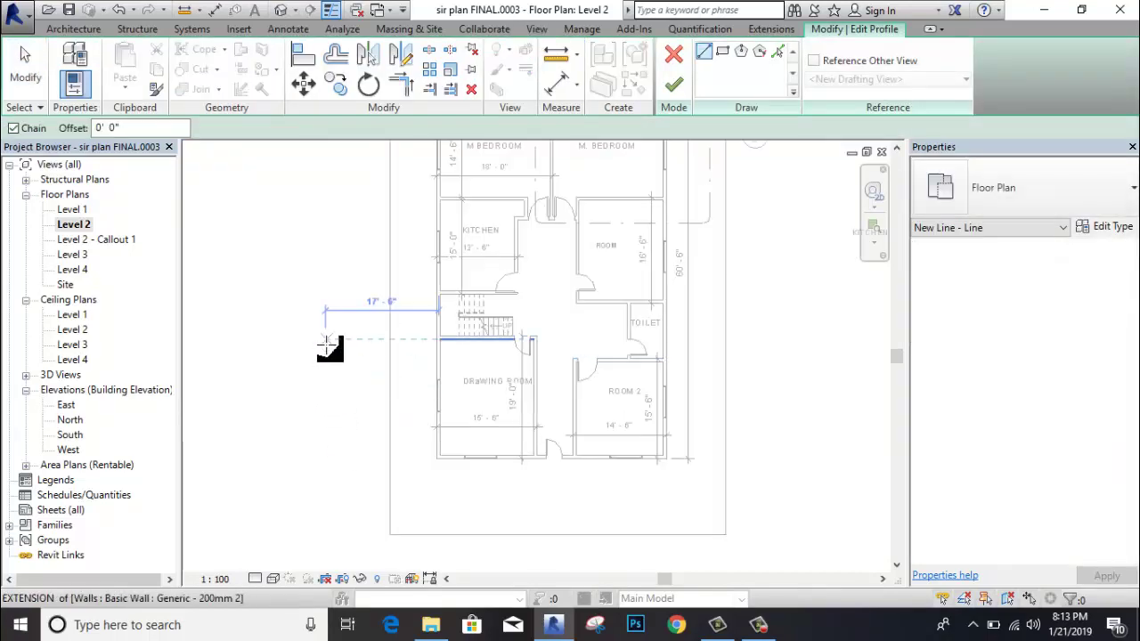
left_click(324, 348)
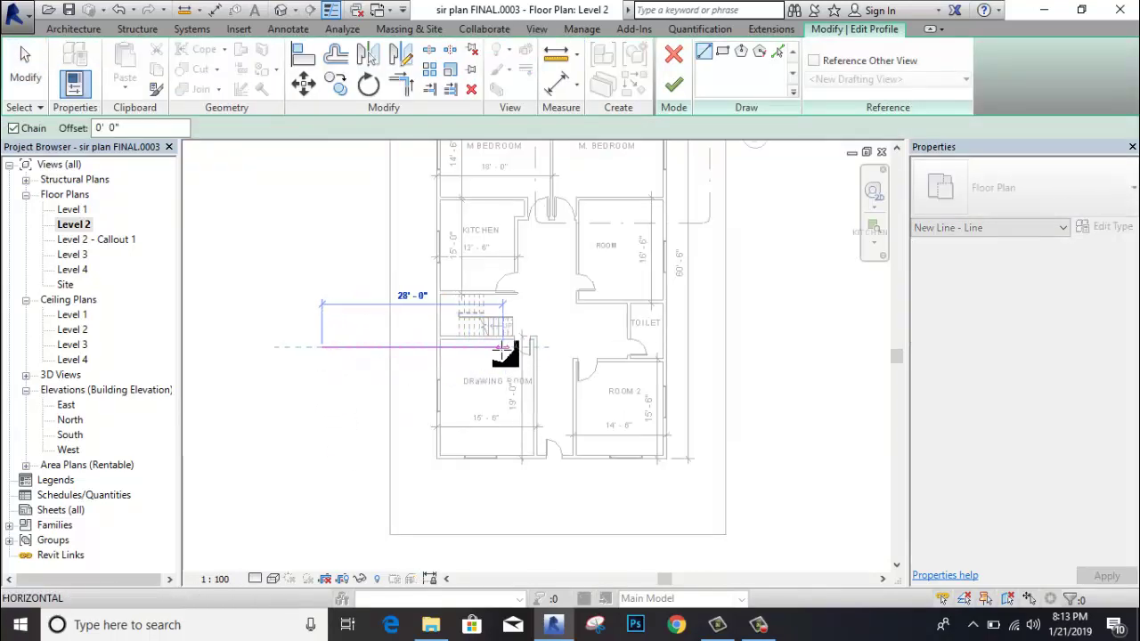
left_click(519, 349)
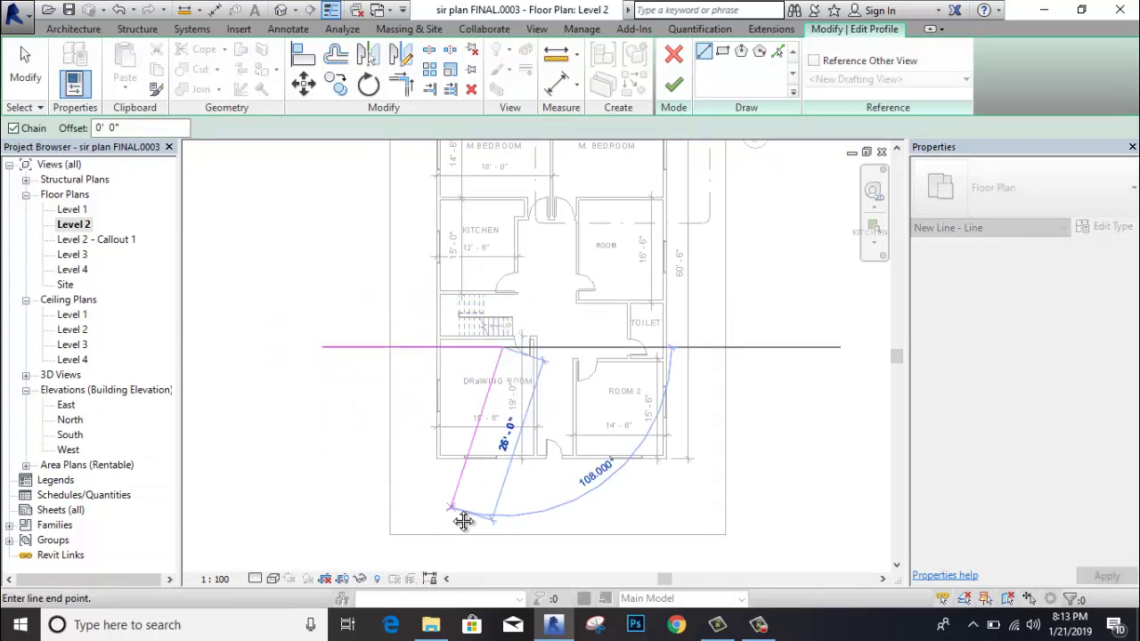
middle_click_drag(466, 522, 475, 455)
left_click(469, 465)
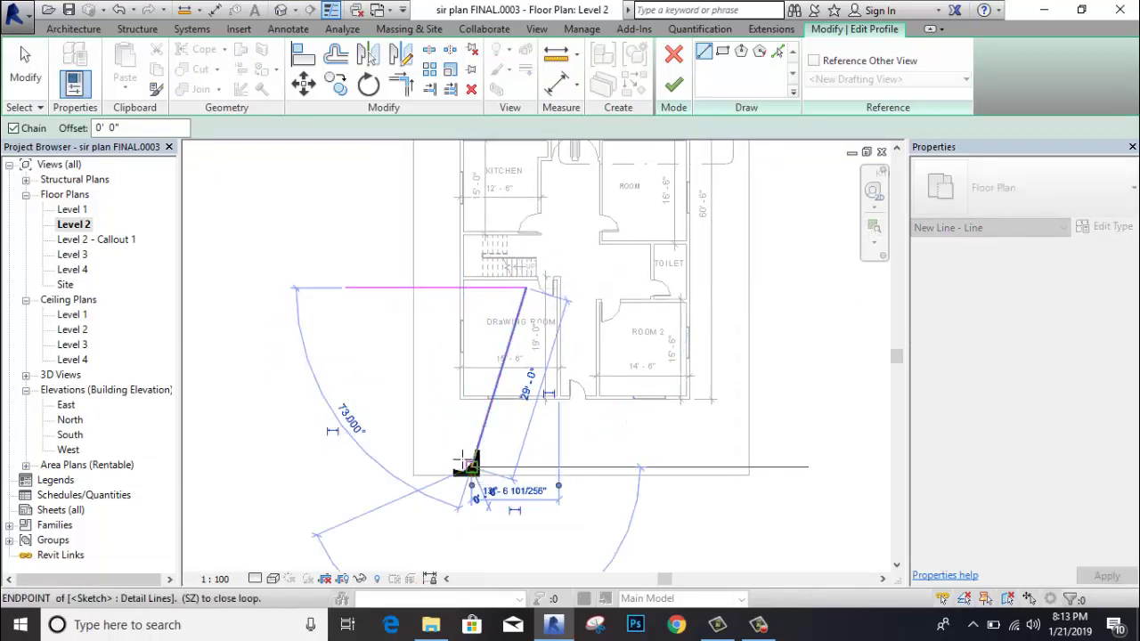
left_click(349, 289)
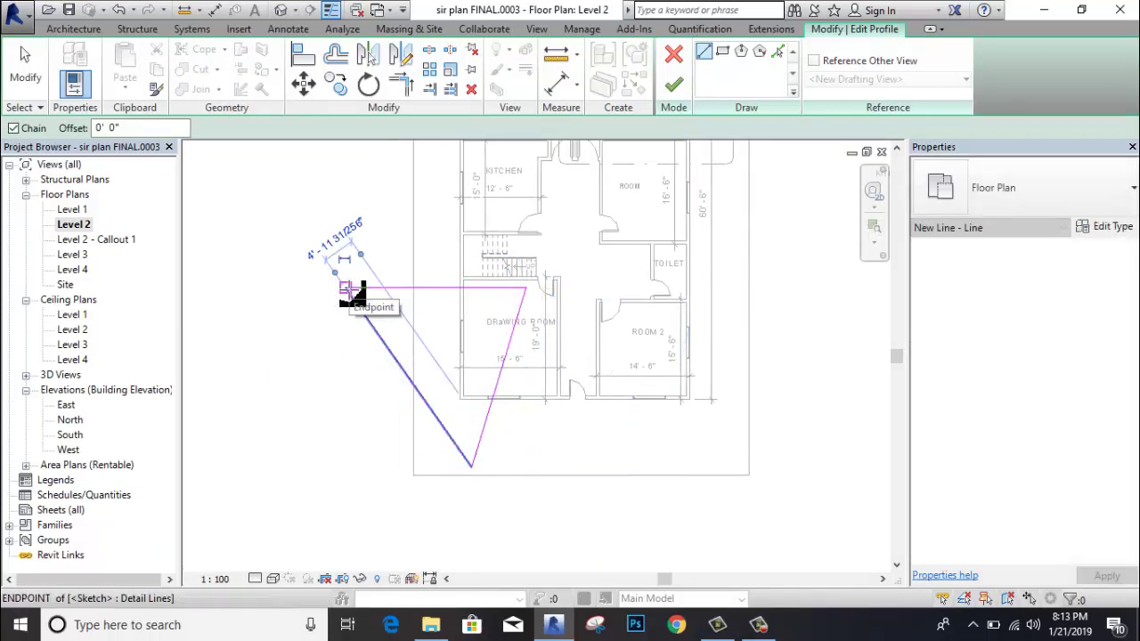
left_click(674, 84)
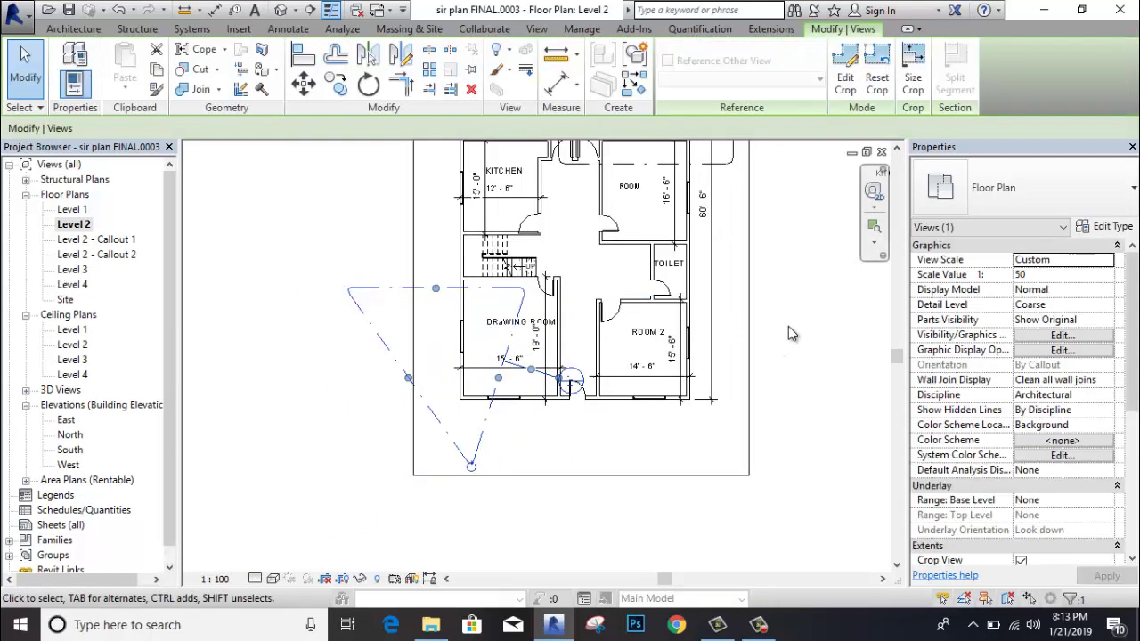
Open the Level 2 - Callout 2 view at 1:50 and inspect its window
left_click(787, 325)
scroll(472, 456, "up", 1)
scroll(473, 456, "up", 1)
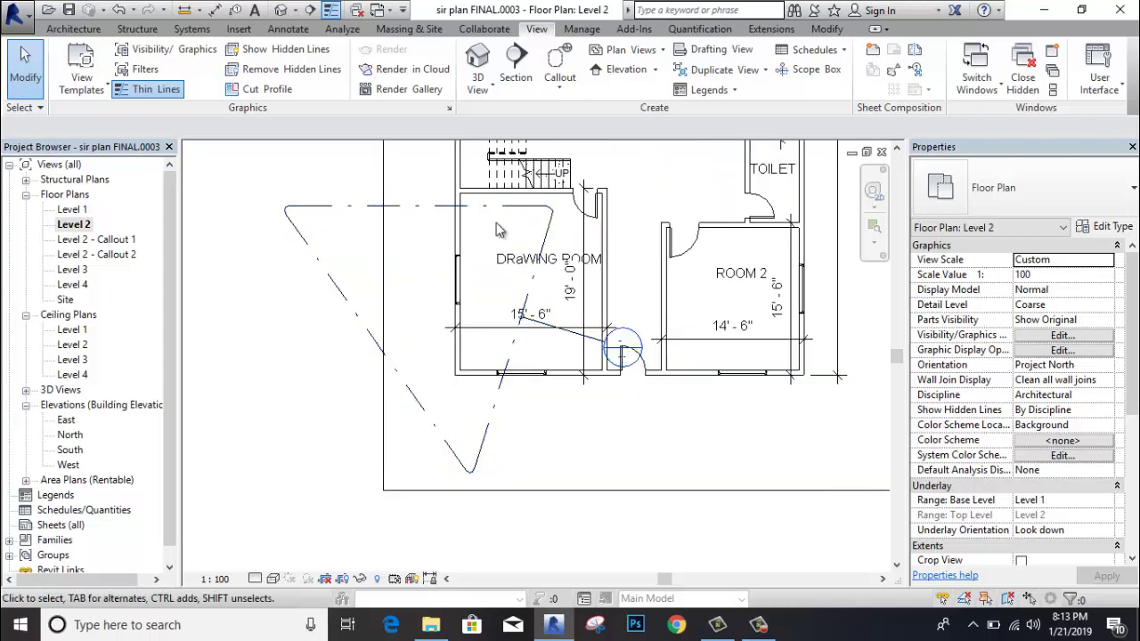
double_click(114, 256)
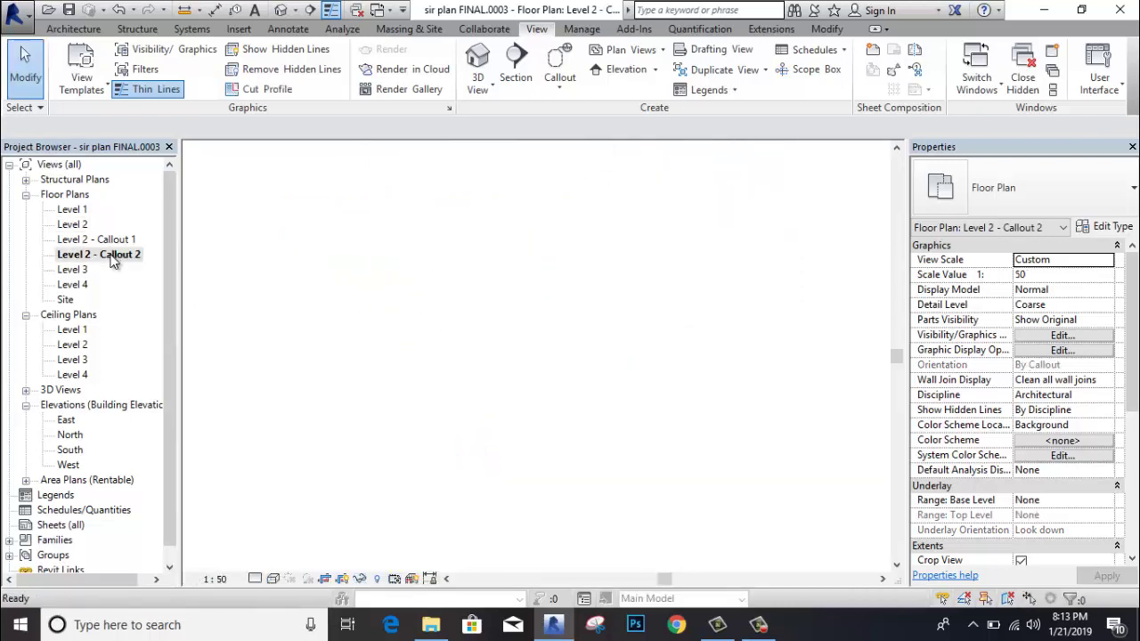
scroll(521, 374, "up", 2)
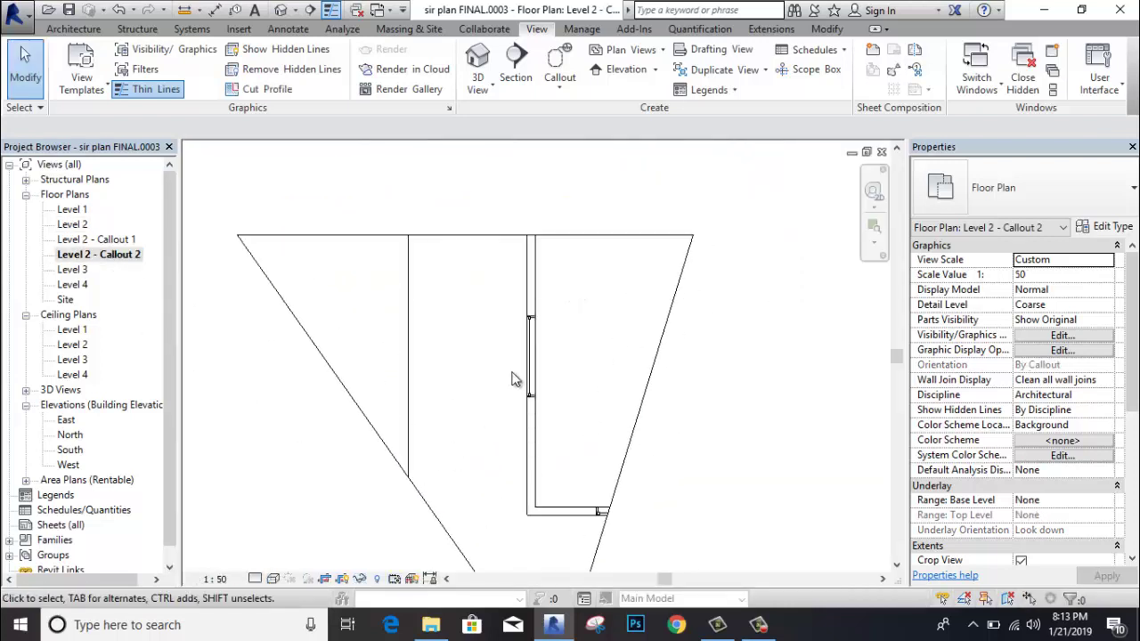
scroll(534, 356, "up", 2)
left_click(545, 342)
scroll(544, 343, "down", 3)
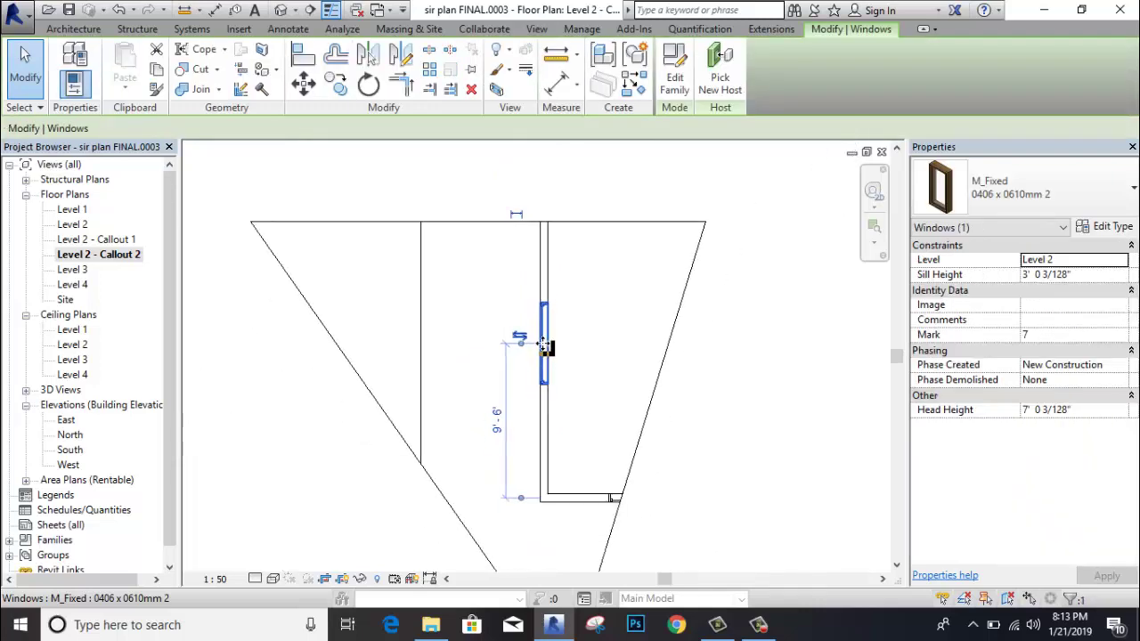
left_click(213, 179)
Start the Window tool, then cancel without placing a window
left_click(75, 29)
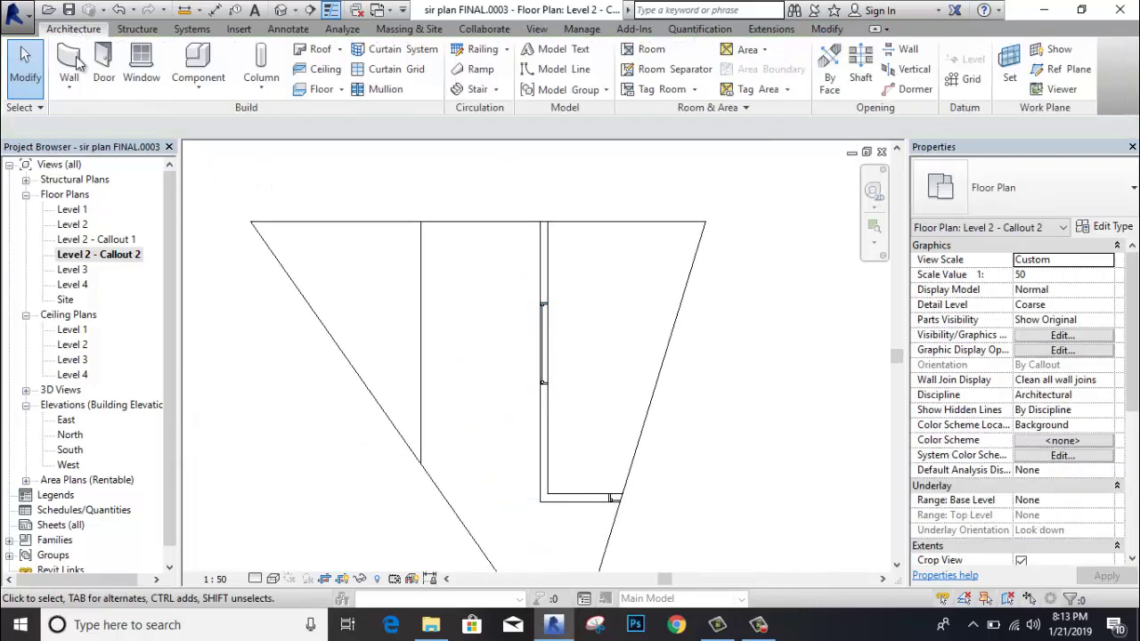
left_click(142, 64)
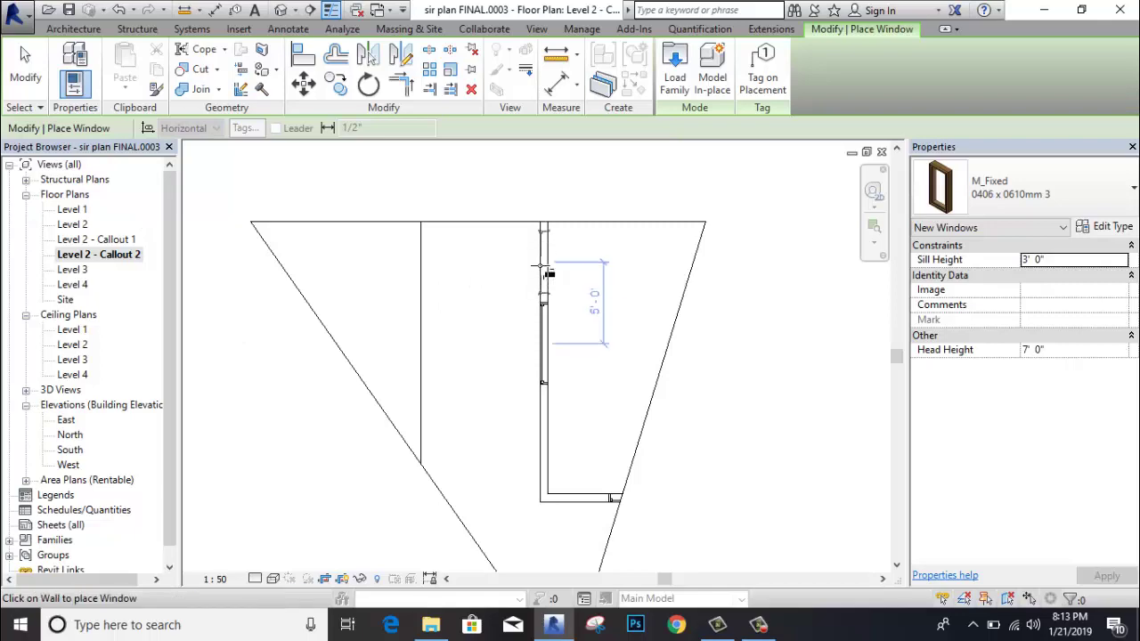
right_click(541, 165)
left_click(570, 181)
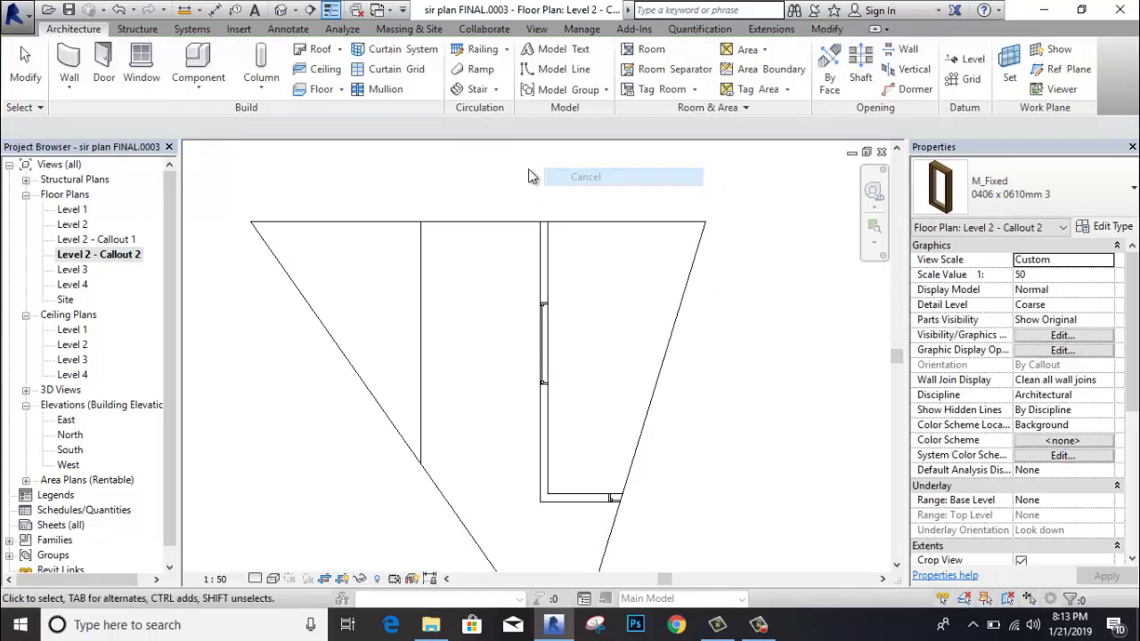
From the Level 1 plan, open the default 3D view and orbit, zoom out and pan around the house
double_click(73, 209)
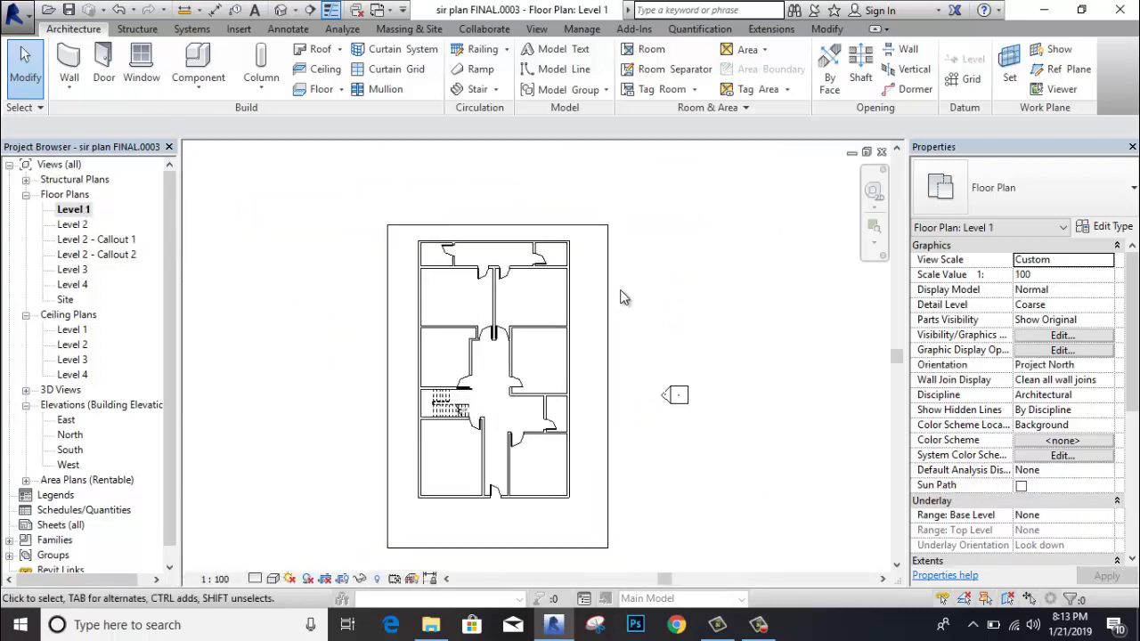
middle_click_drag(666, 304, 666, 273)
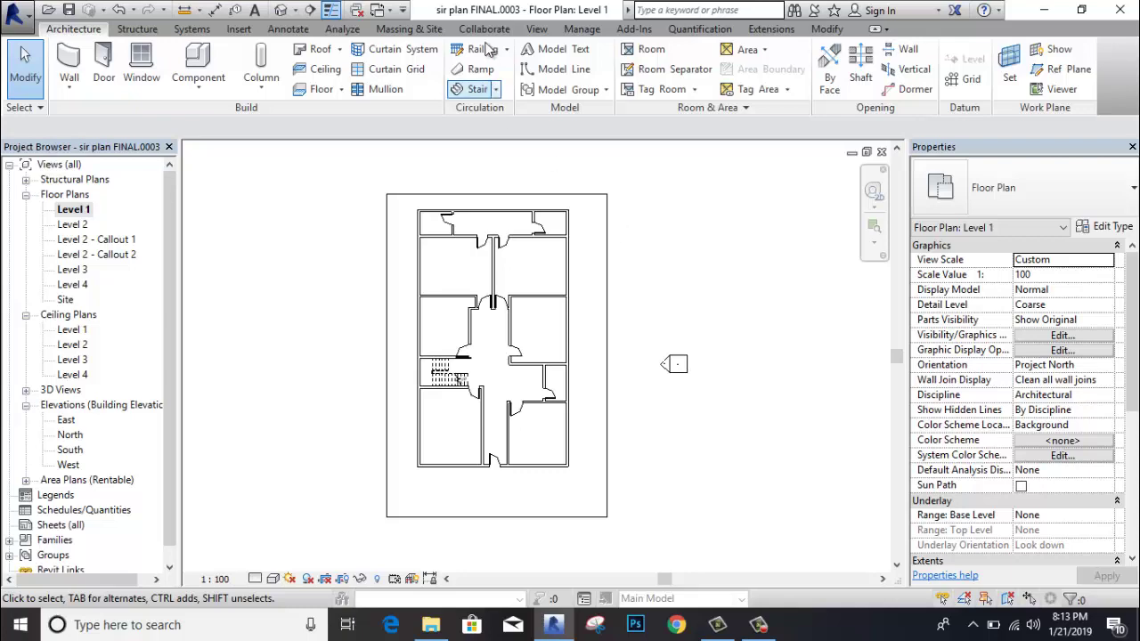
left_click(536, 30)
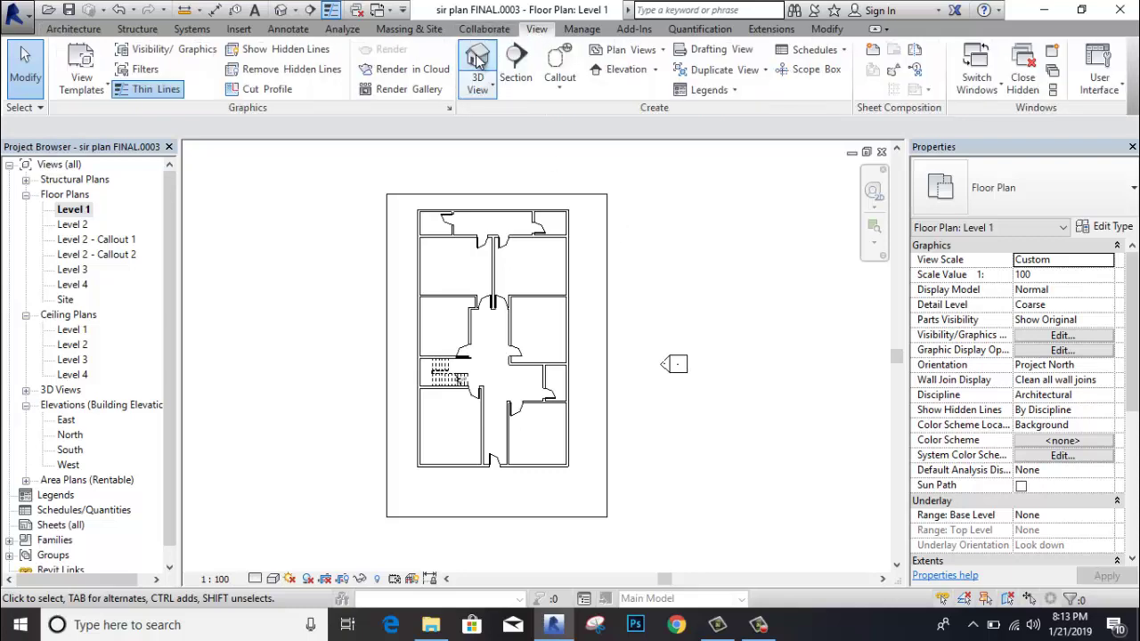
left_click(477, 59)
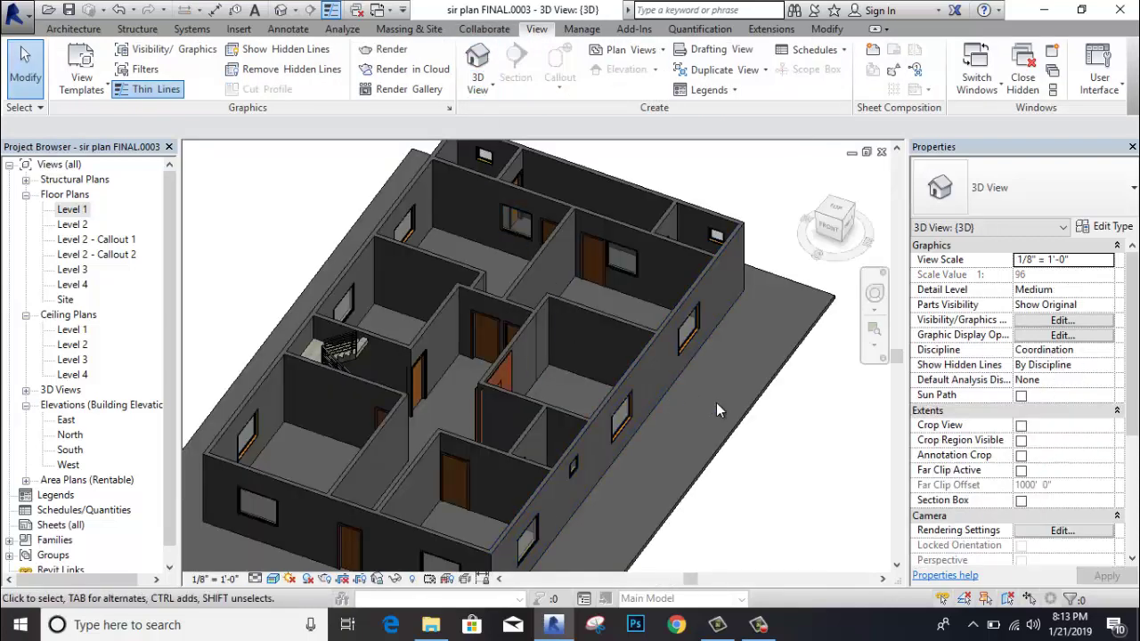
mouse_move(712, 405)
middle_mouse_down("shift")
mouse_move(693, 414)
mouse_move(683, 403)
middle_mouse_up("shift")
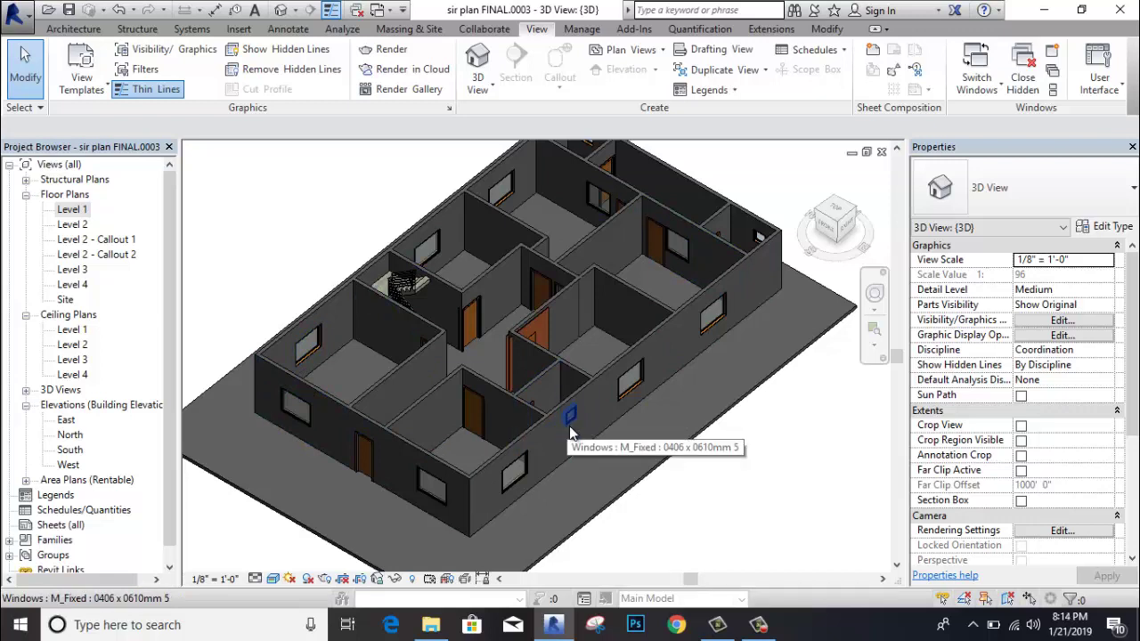
scroll(645, 303, "down", 1)
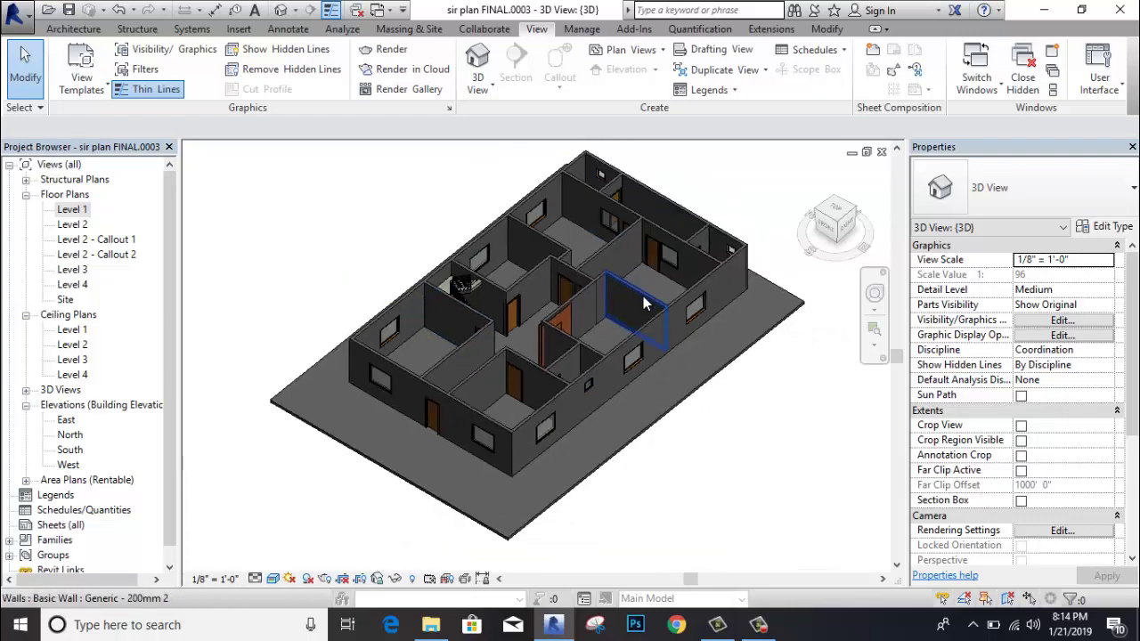
middle_click_drag(705, 431, 693, 446)
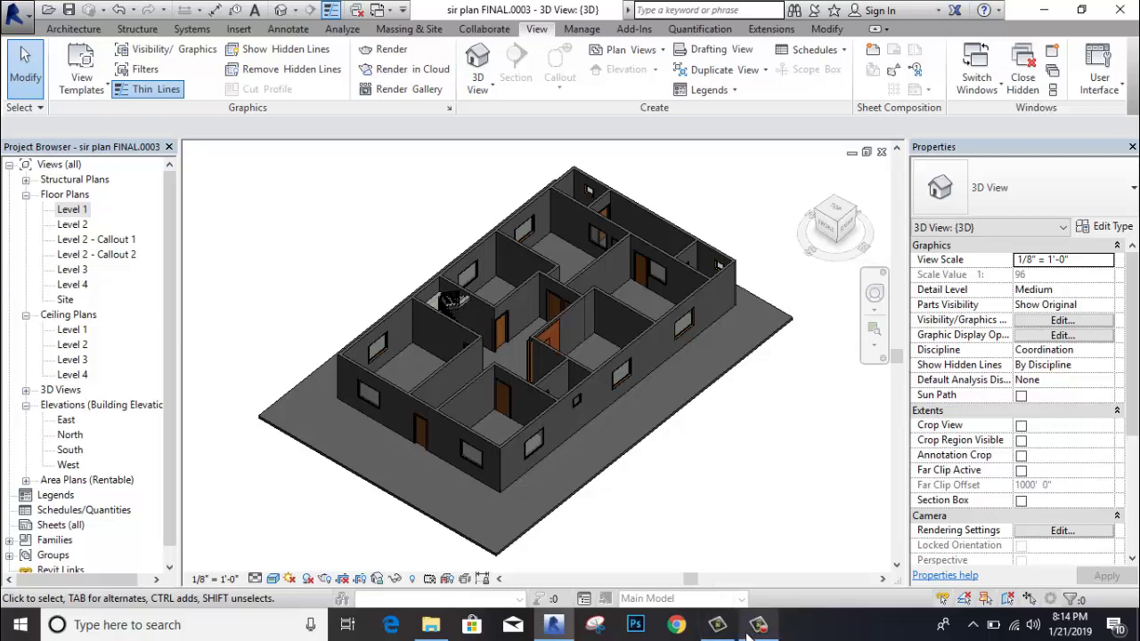
mouse_move(758, 625)
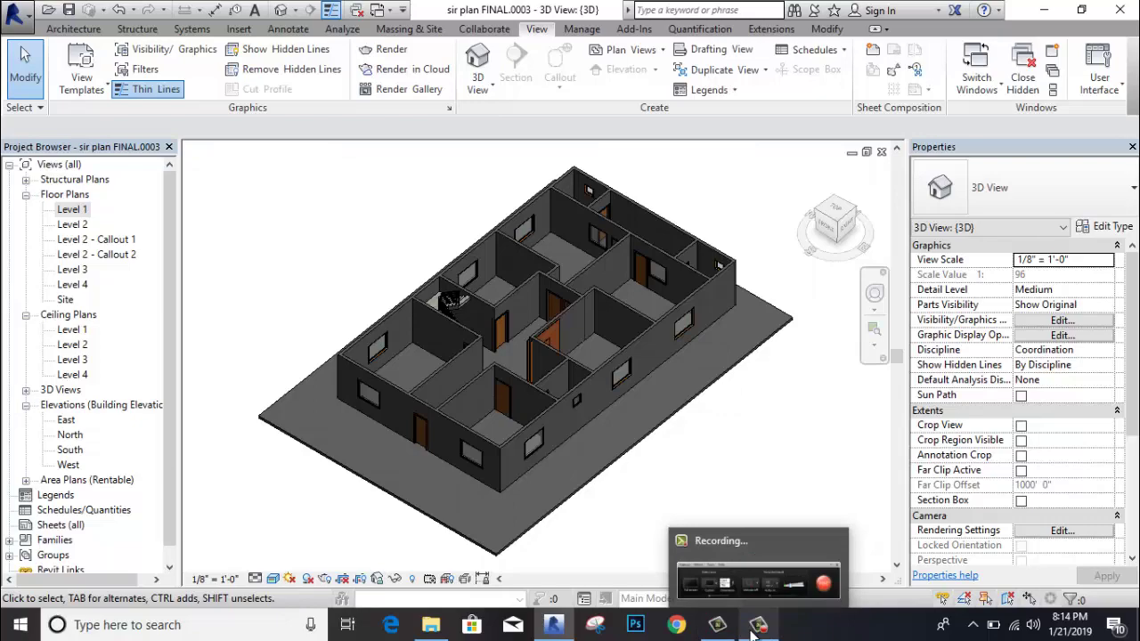
left_click(757, 625)
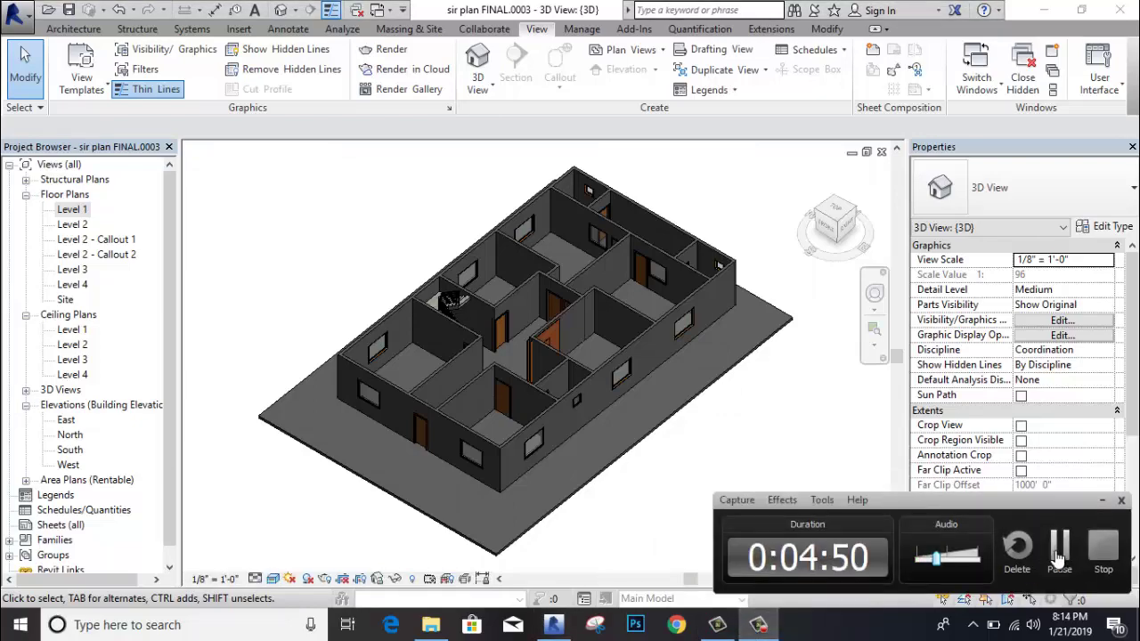